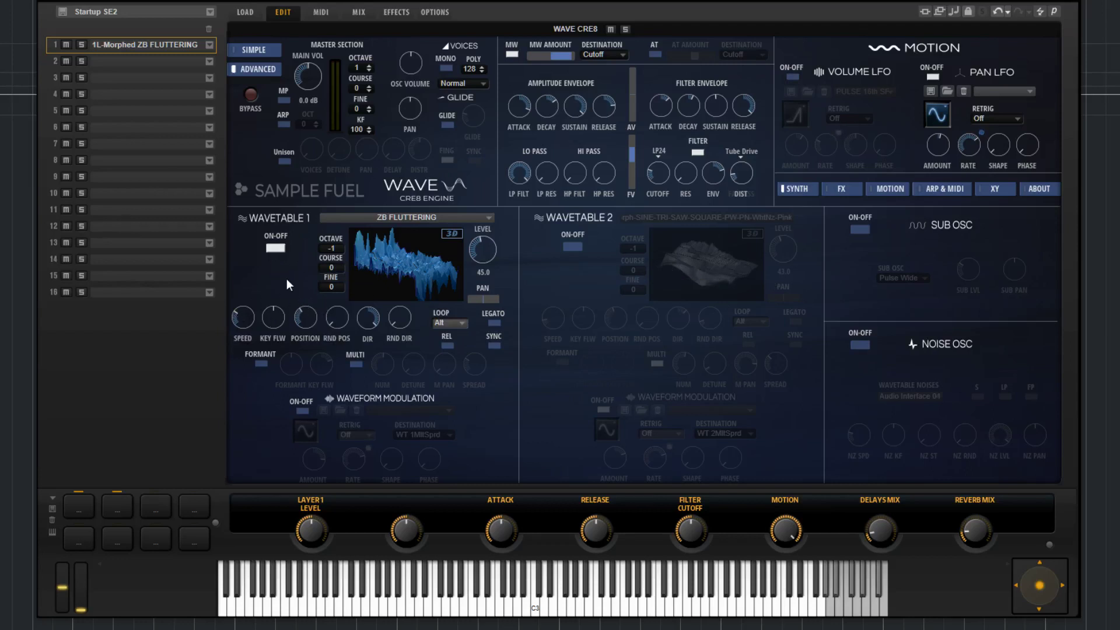
# - Toggle Wavetable 1 off and on, then browse the Sample Fuel Wave Lite Wavetables folder
pyautogui.click(276, 248)
pyautogui.click(277, 247)
pyautogui.click(480, 218)
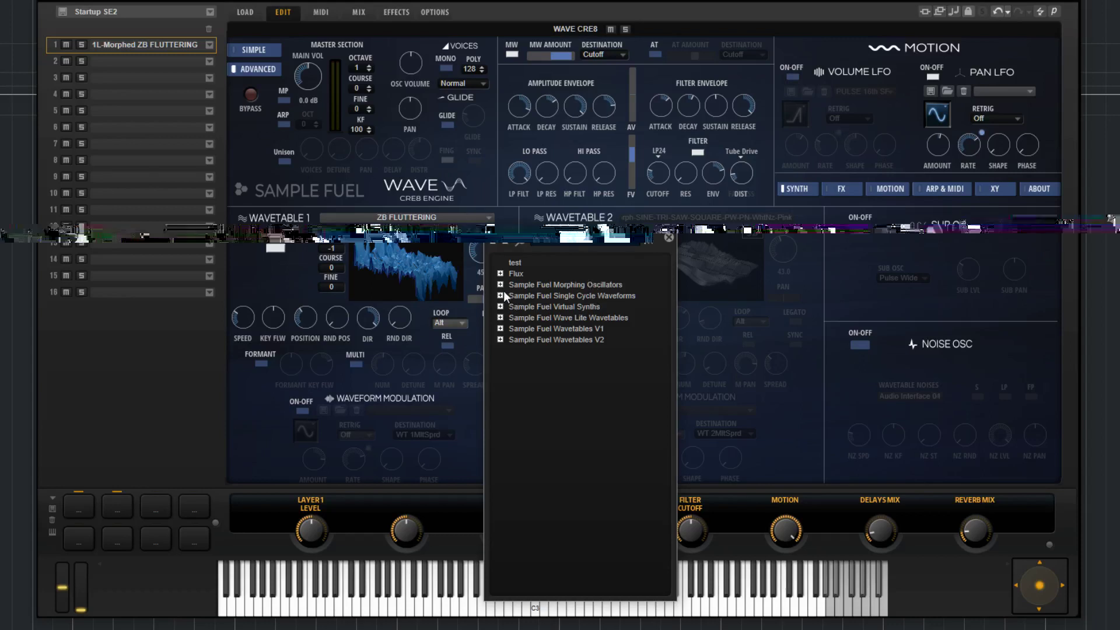
pyautogui.click(597, 319)
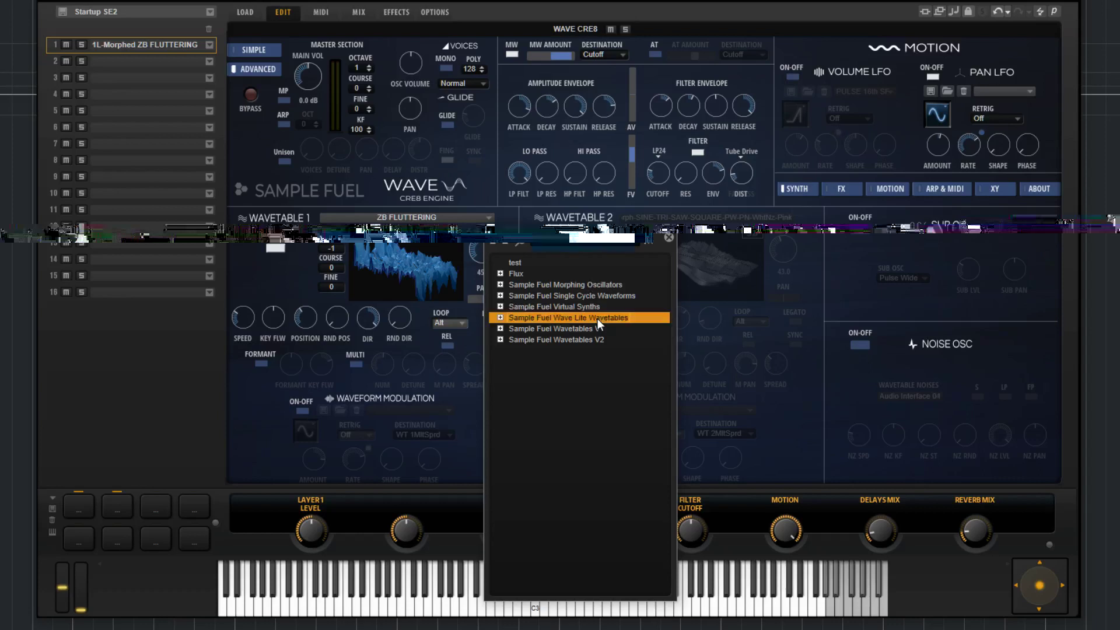
pyautogui.click(500, 318)
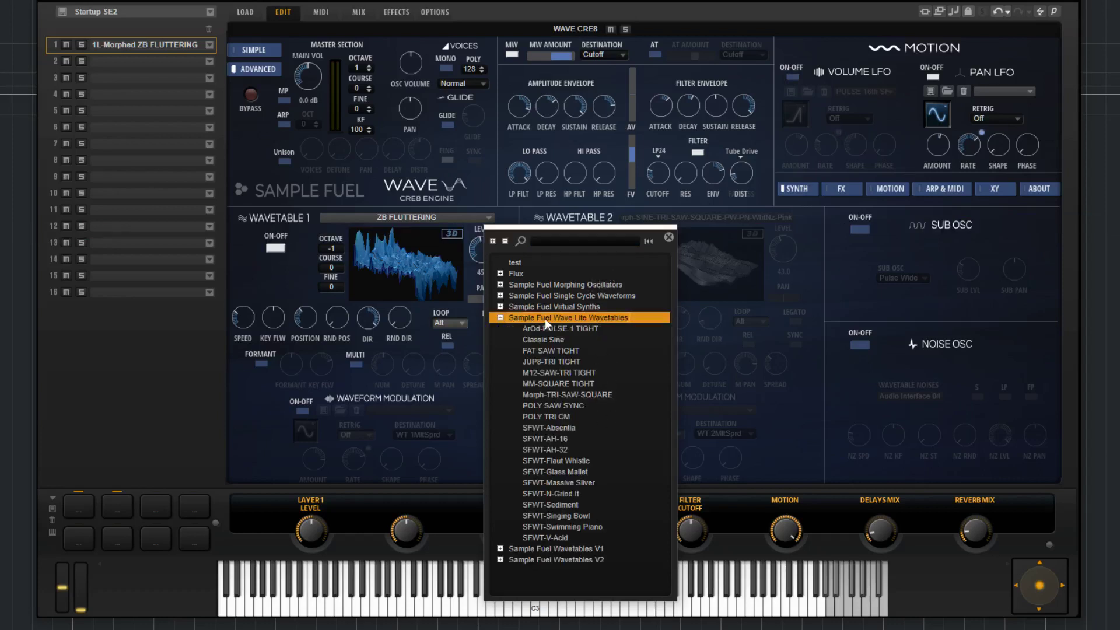
pyautogui.click(501, 318)
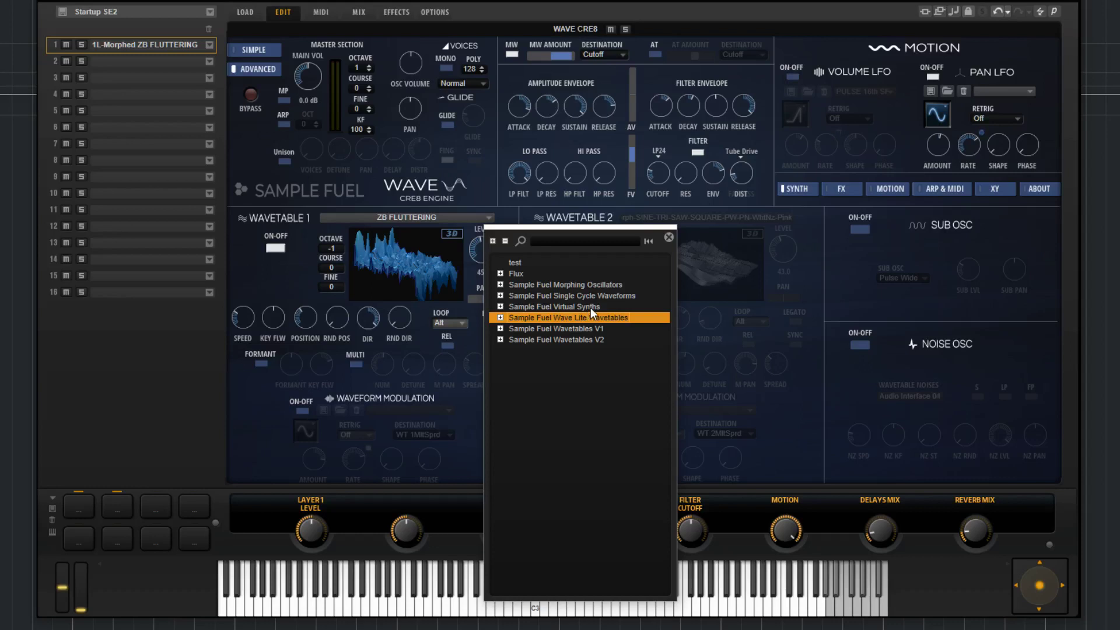
# - Close the browser keeping ZB FLUTTERING, flip the display to 2D and back, and rotate the 3D map
pyautogui.click(425, 288)
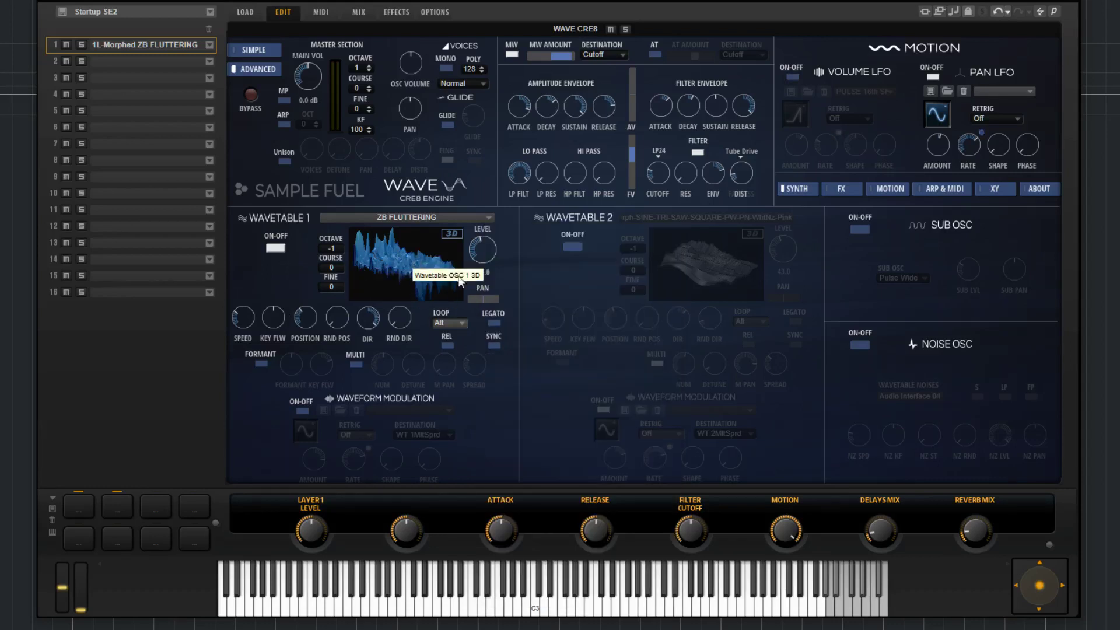
pyautogui.click(452, 234)
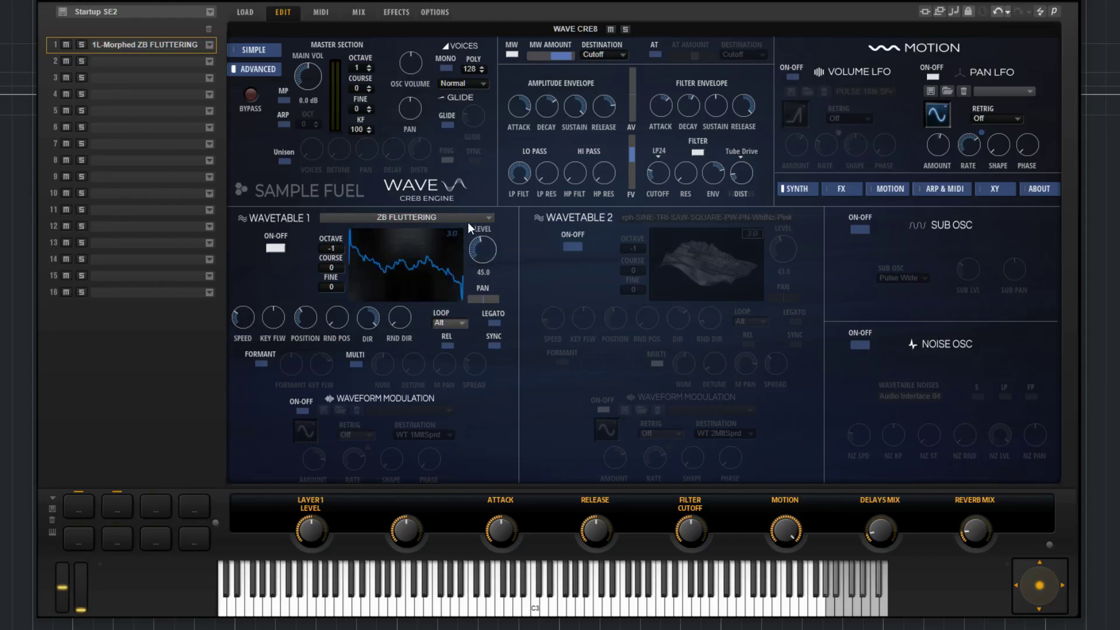
pyautogui.click(455, 233)
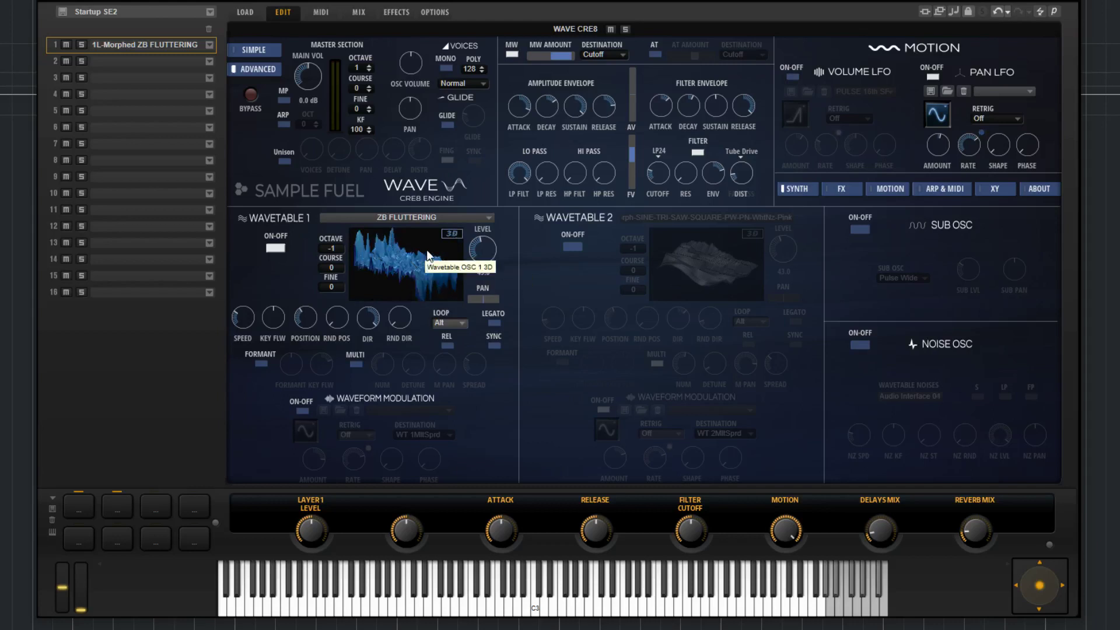
pyautogui.moveTo(427, 255); pyautogui.dragTo(372, 309)
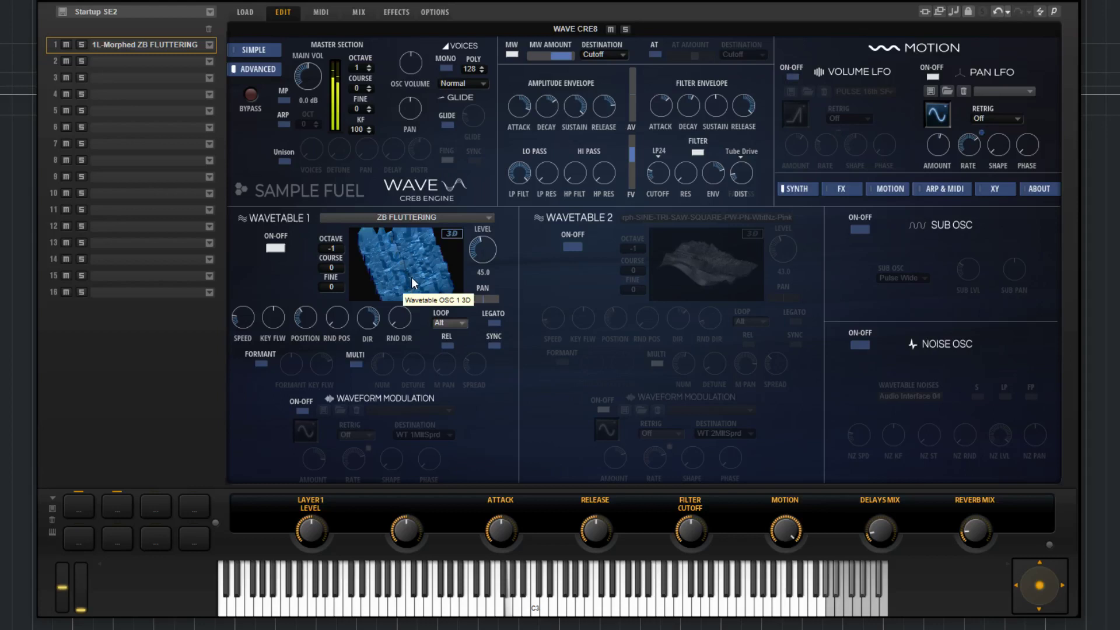
# - Drag Wavetable 1's SPEED knob down to bring it well below 800 %
pyautogui.moveTo(242, 309)
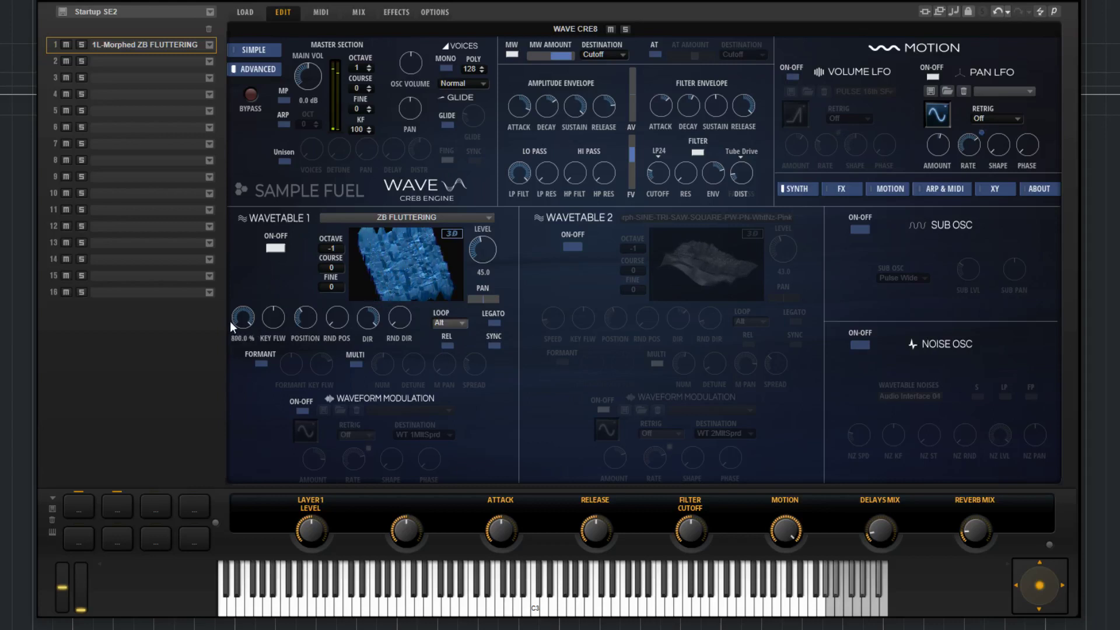
pyautogui.moveTo(231, 320); pyautogui.dragTo(243, 358)
pyautogui.moveTo(266, 318)
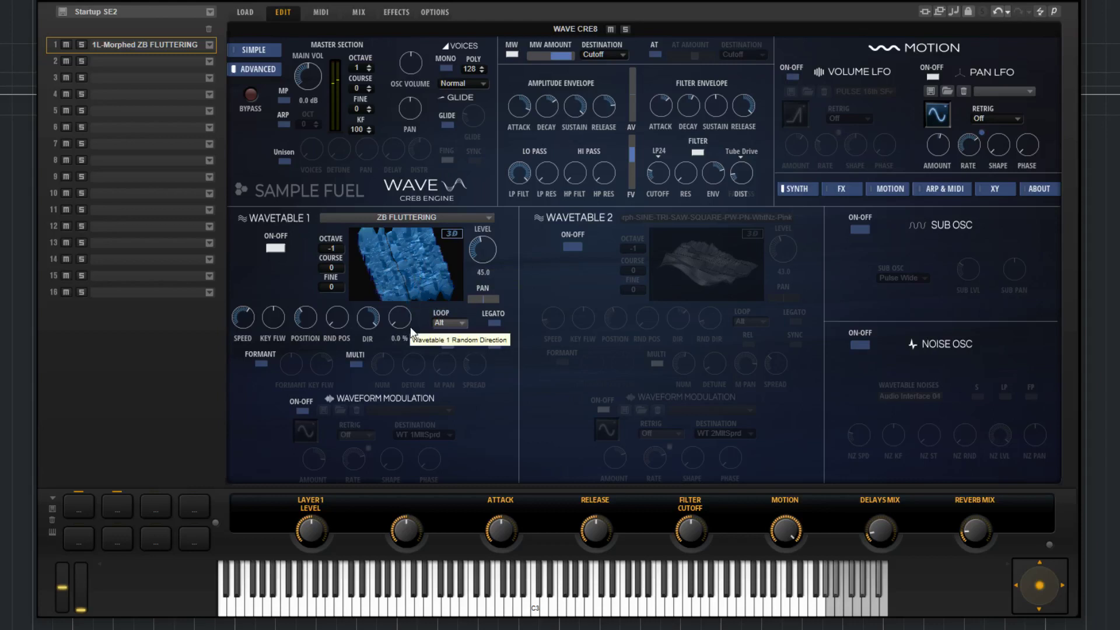
# - Set Wavetable 1's wavetable position to 33.0
pyautogui.moveTo(310, 316)
pyautogui.mouseDown()
pyautogui.moveTo(303, 355)
pyautogui.moveTo(305, 344)
pyautogui.mouseUp()
pyautogui.doubleClick(304, 339)
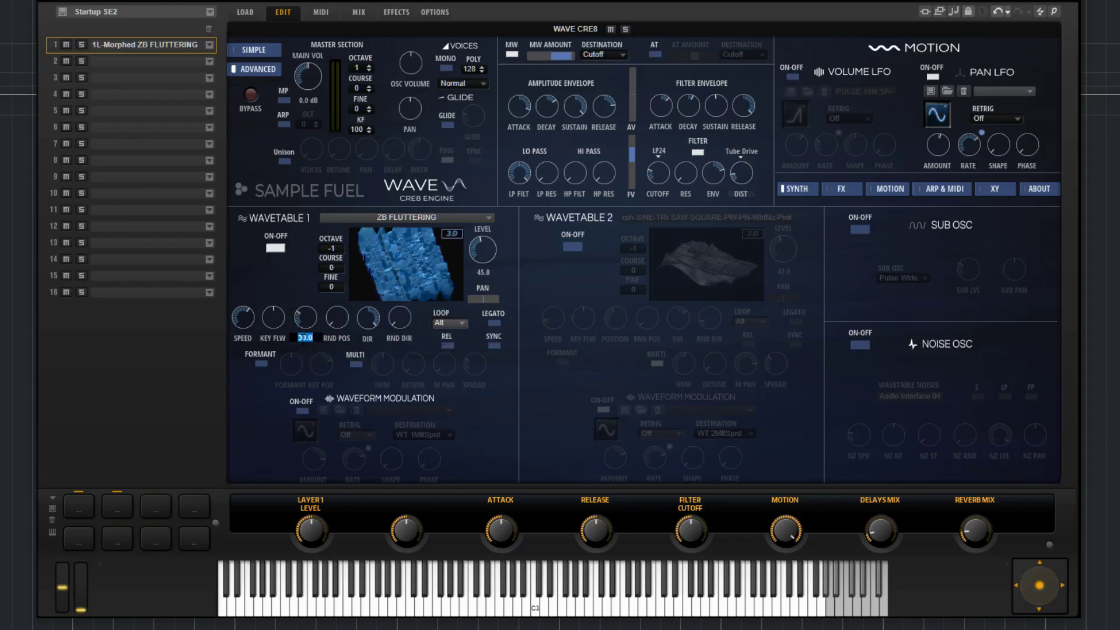
pyautogui.press('Return')
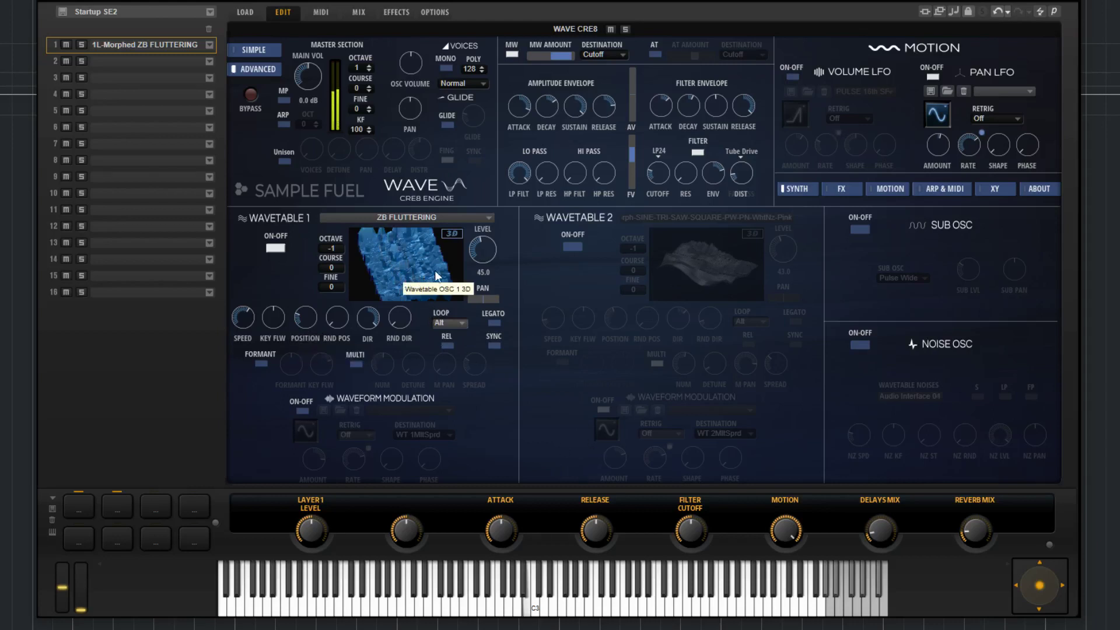
# - Turn Wavetable 1's direction down from 100.0 to about 76.0
pyautogui.moveTo(270, 340)
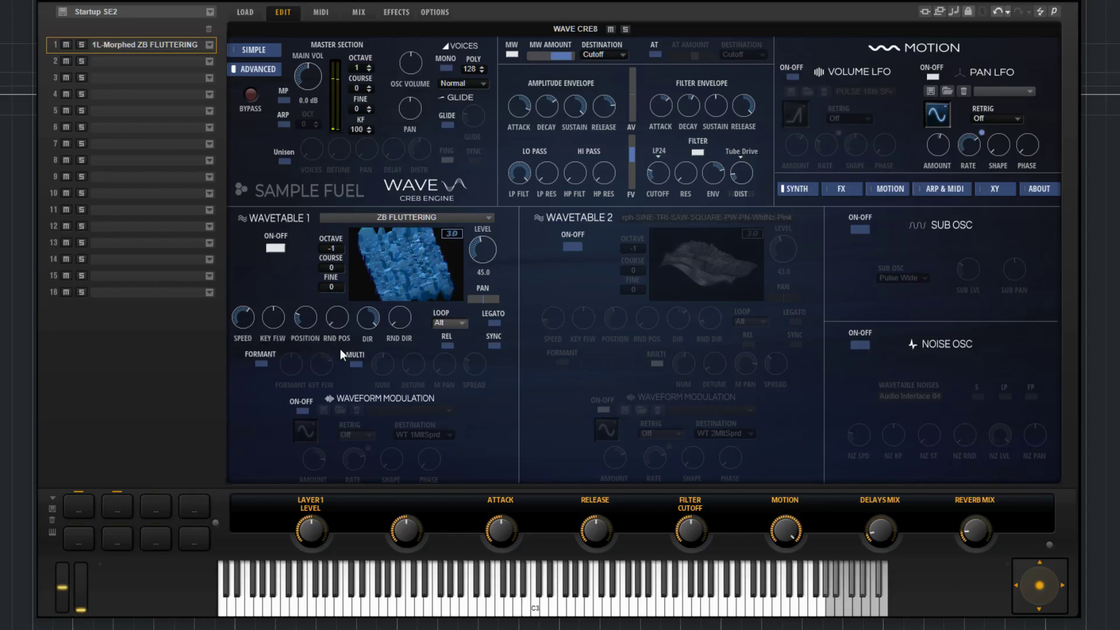
pyautogui.moveTo(338, 347)
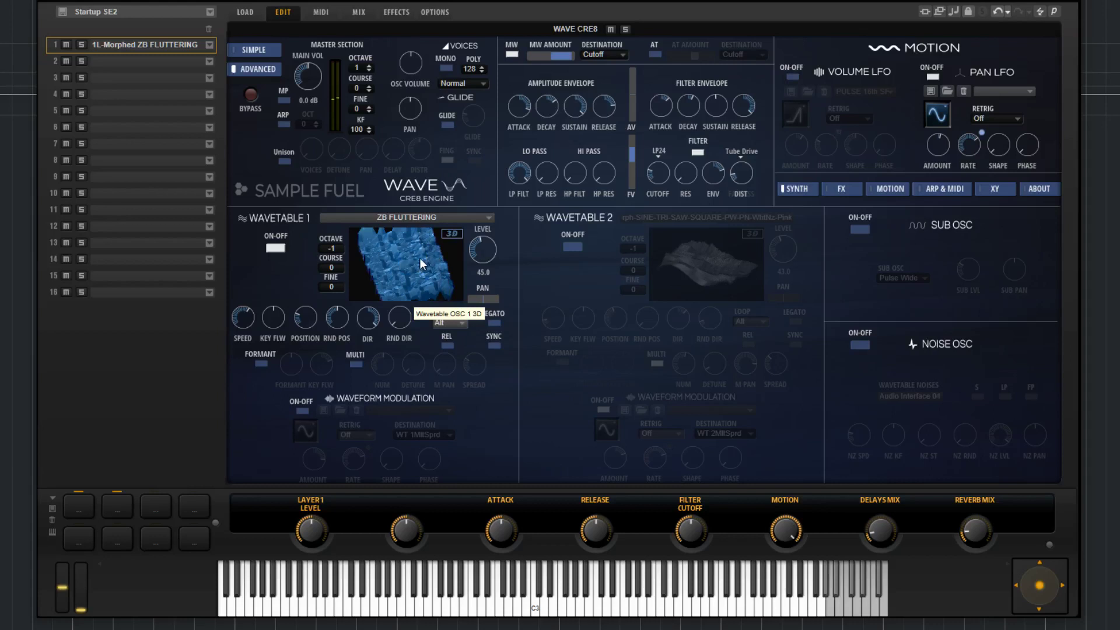
pyautogui.moveTo(341, 313)
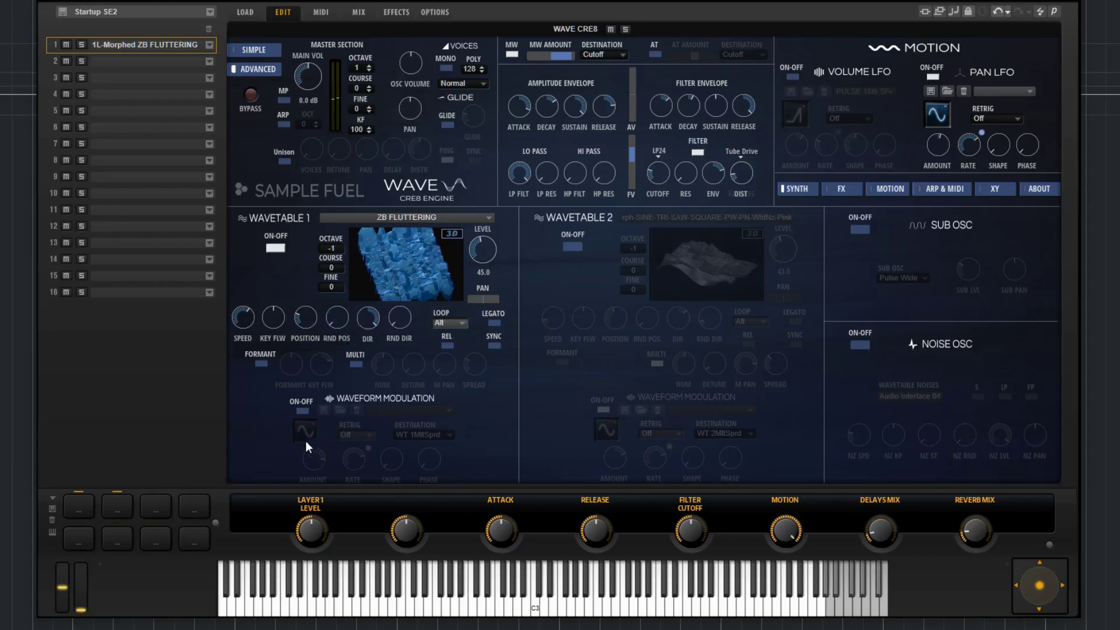
pyautogui.moveTo(359, 320); pyautogui.dragTo(385, 328)
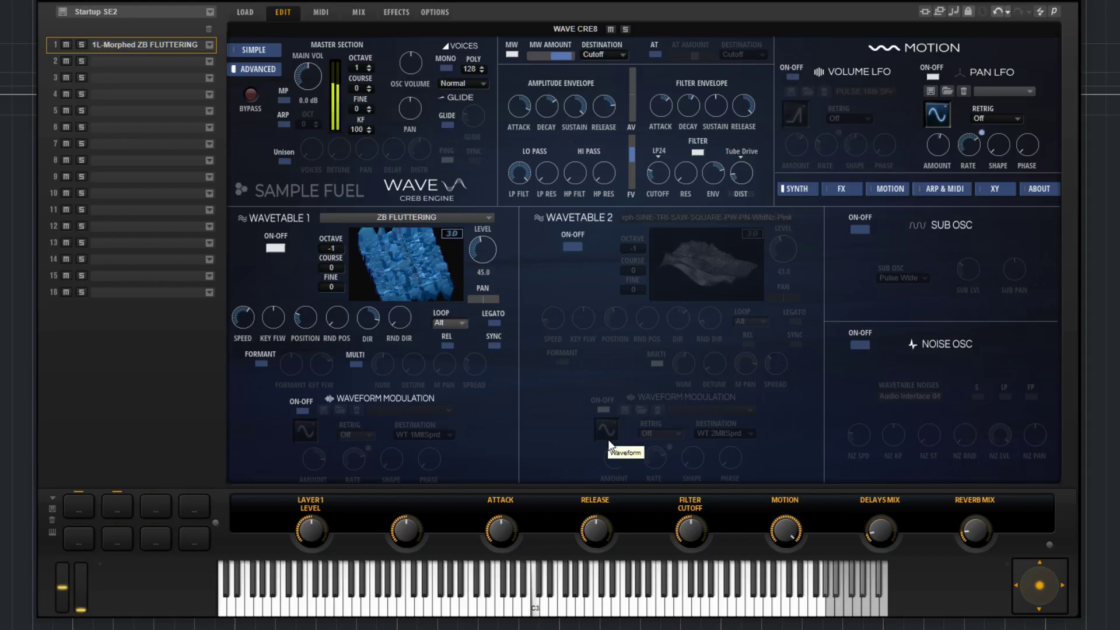
# - Raise Wavetable 1's random direction from 0.0 % to 100 %
pyautogui.moveTo(372, 319)
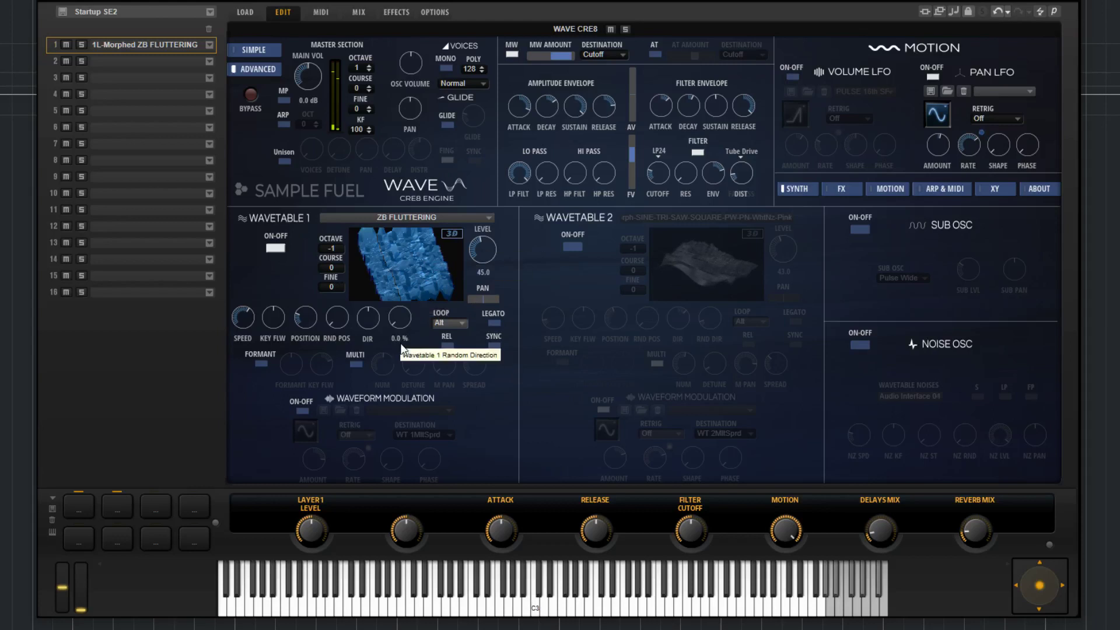
pyautogui.moveTo(401, 349); pyautogui.dragTo(401, 349)
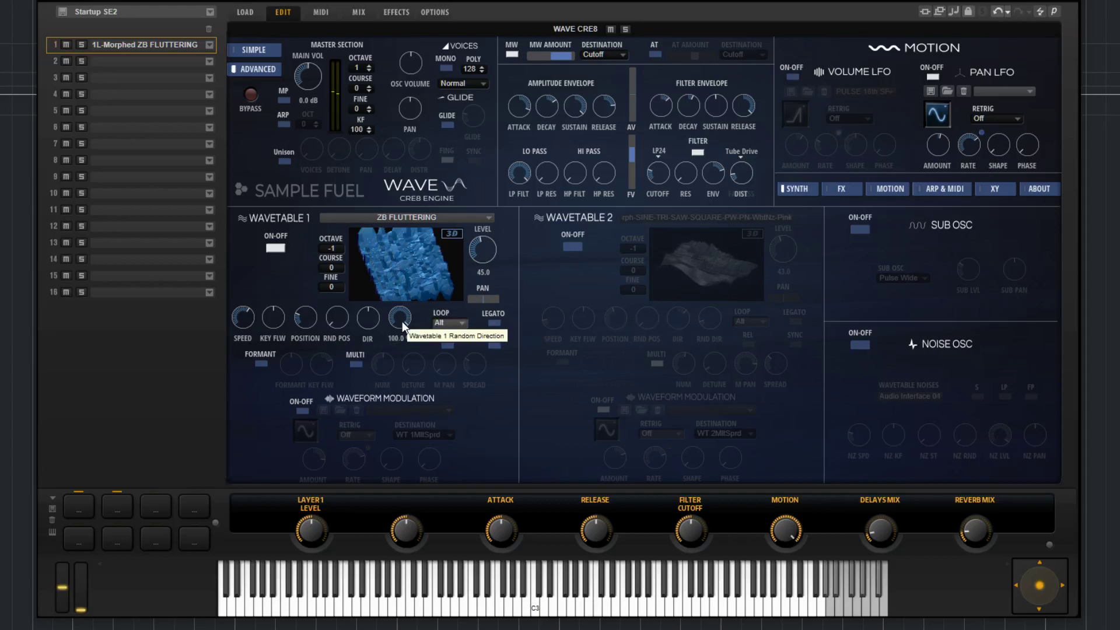
# - Change Wavetable 1's loop mode from off to On, then to Alt
pyautogui.click(457, 325)
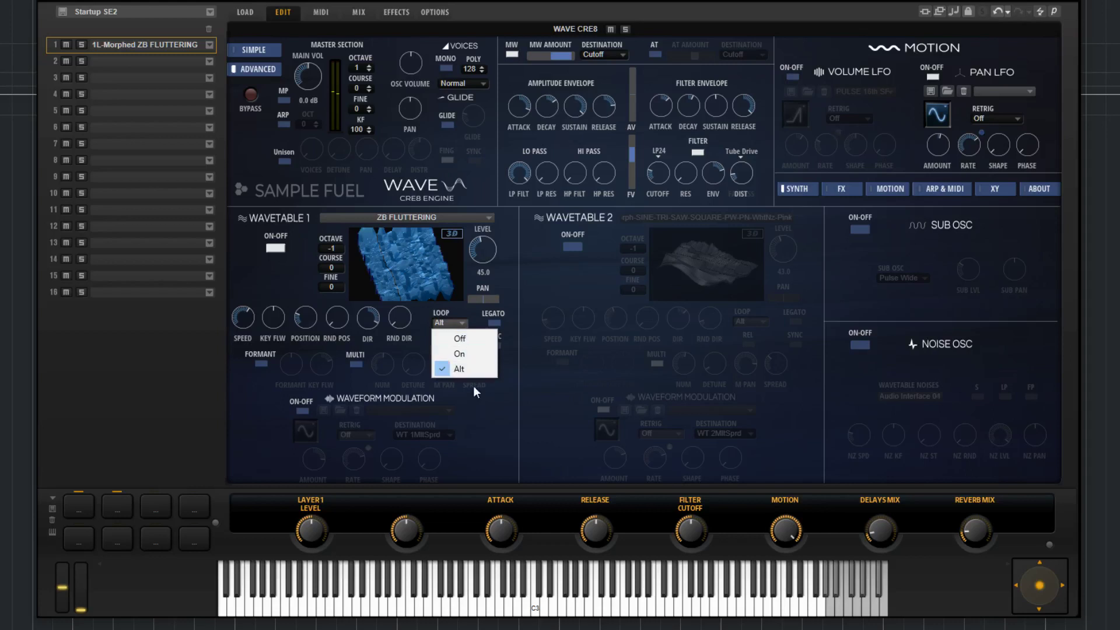
pyautogui.click(482, 338)
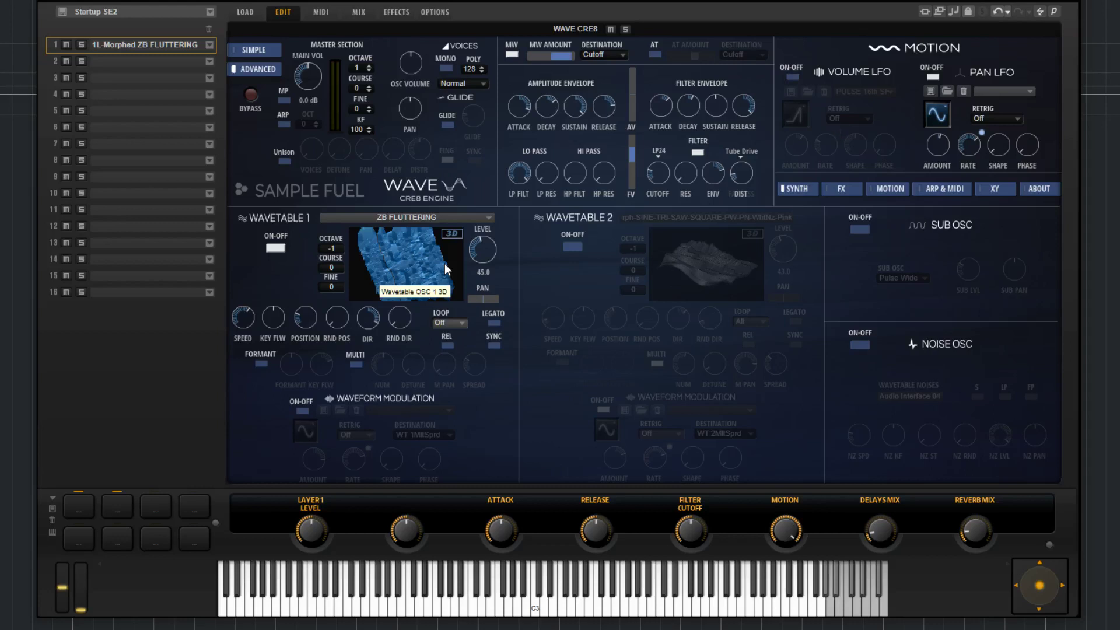
pyautogui.click(449, 324)
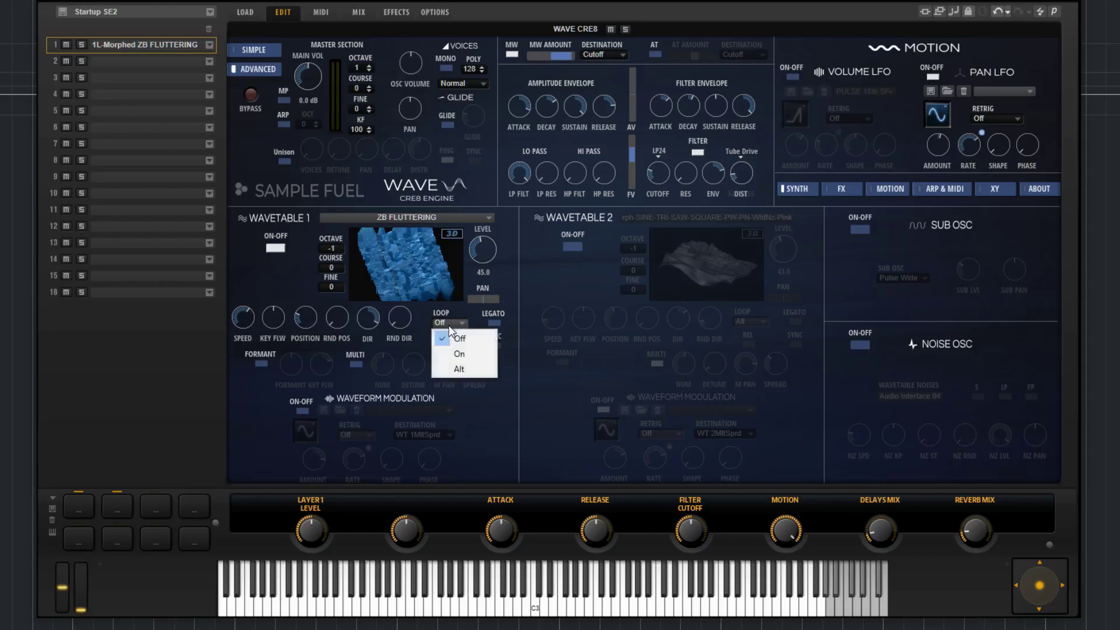
pyautogui.click(476, 358)
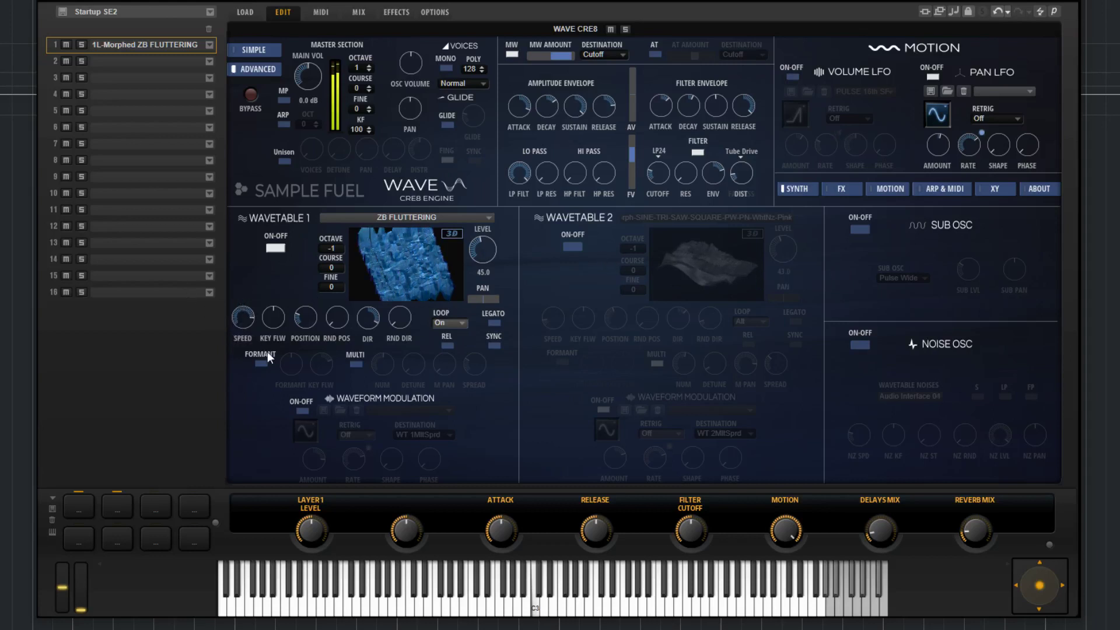
pyautogui.click(456, 322)
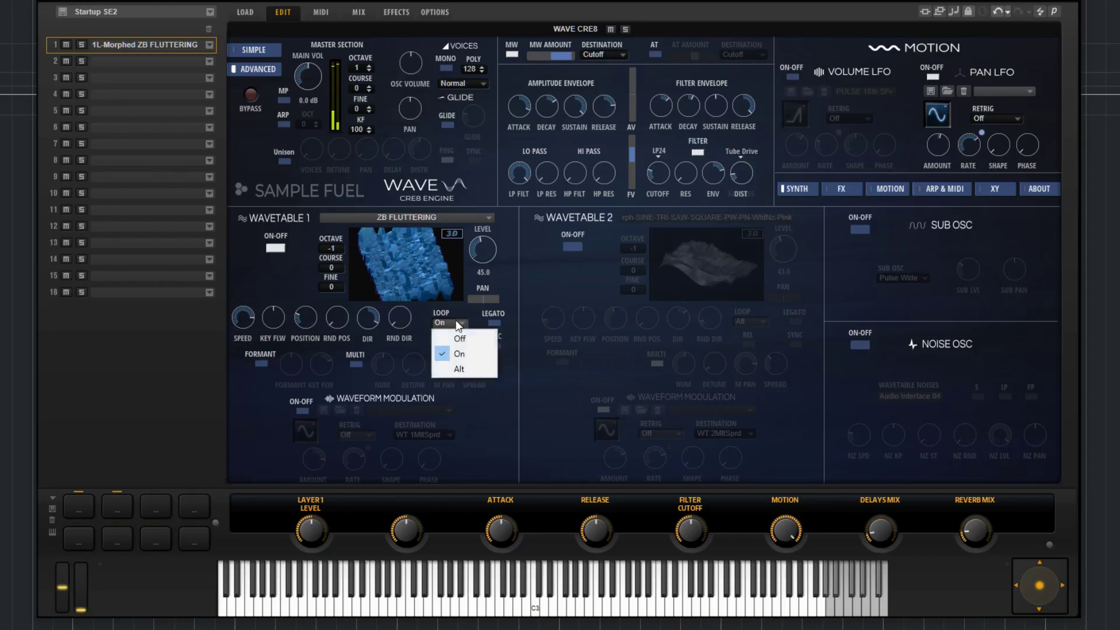
pyautogui.click(475, 369)
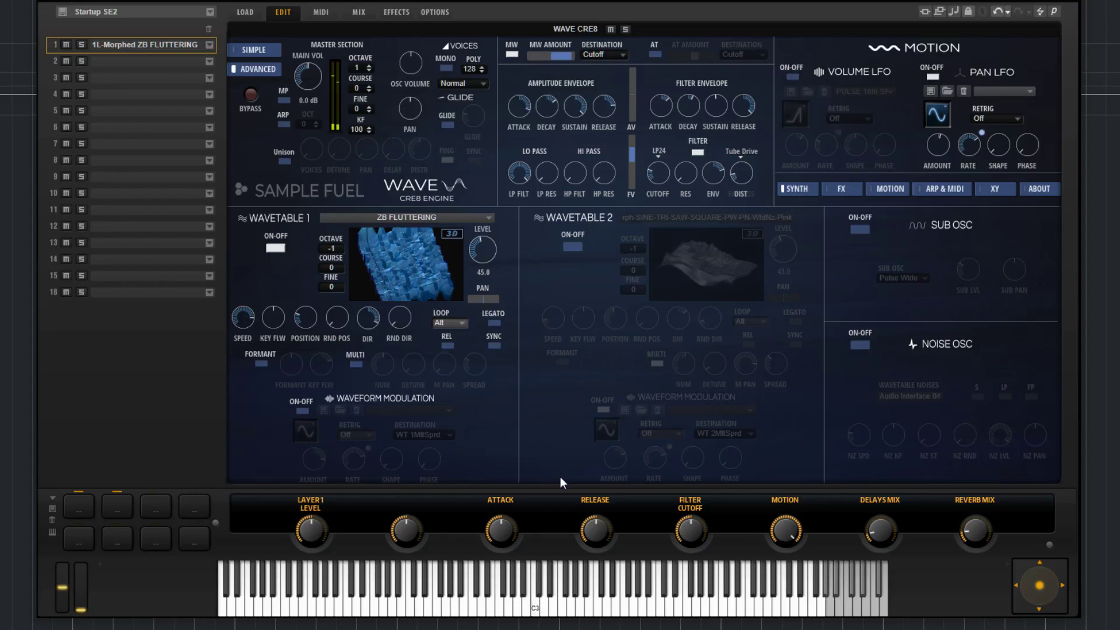
# - Toggle Wavetable 1's loop release on and back off, then switch legato off
pyautogui.click(447, 346)
pyautogui.click(447, 346)
pyautogui.moveTo(308, 338)
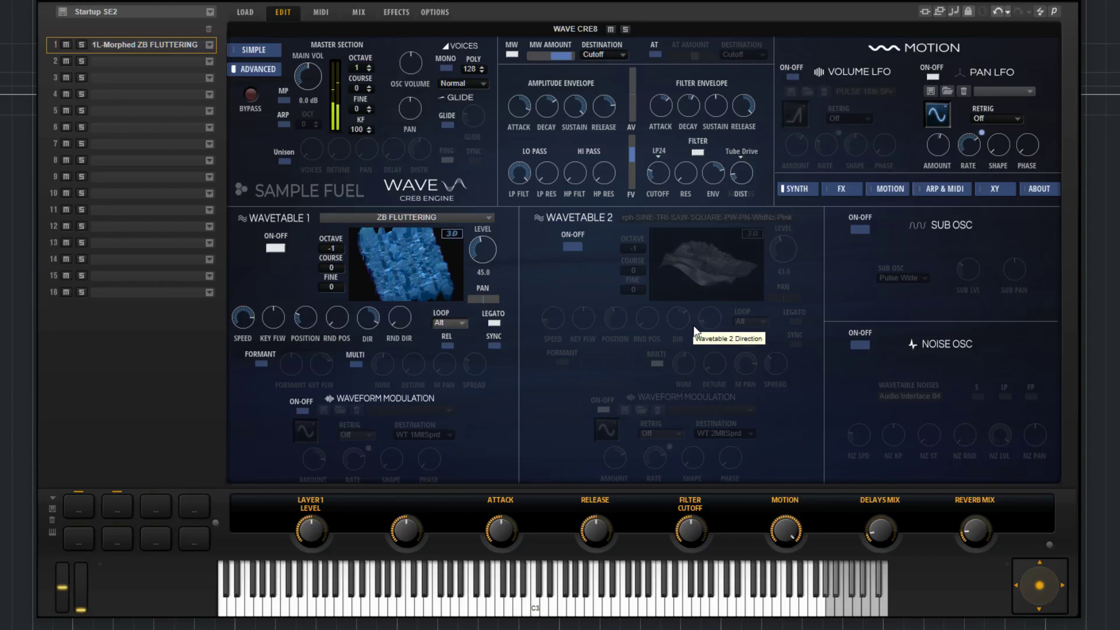
pyautogui.click(496, 323)
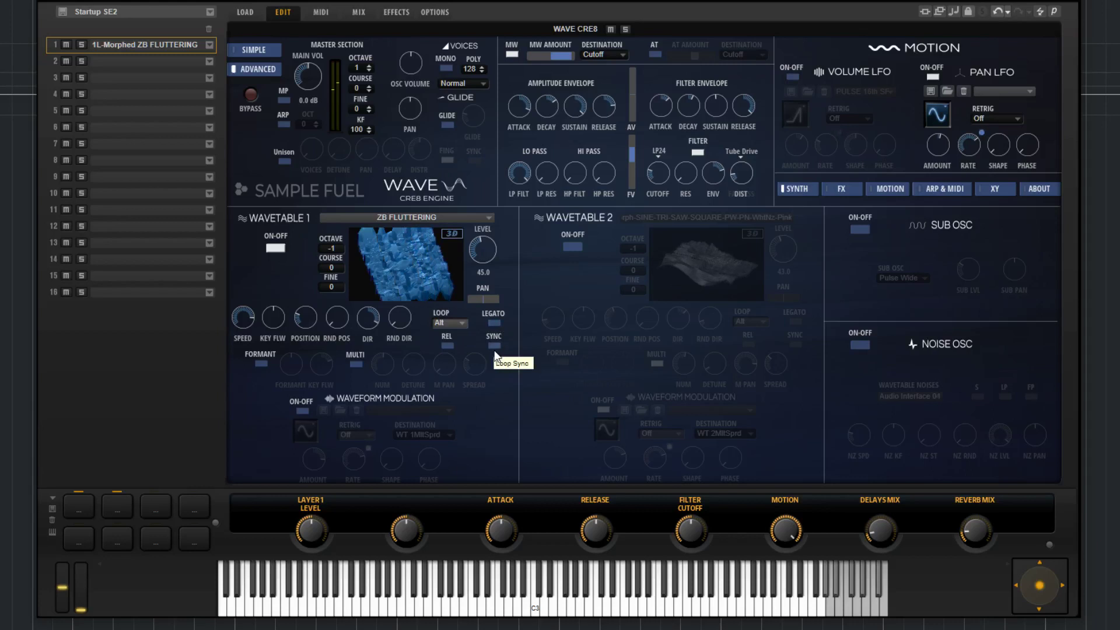
# - Enable MULTI on Wavetable 1, flatten the display to a front view, and enter a new voice count
pyautogui.click(358, 365)
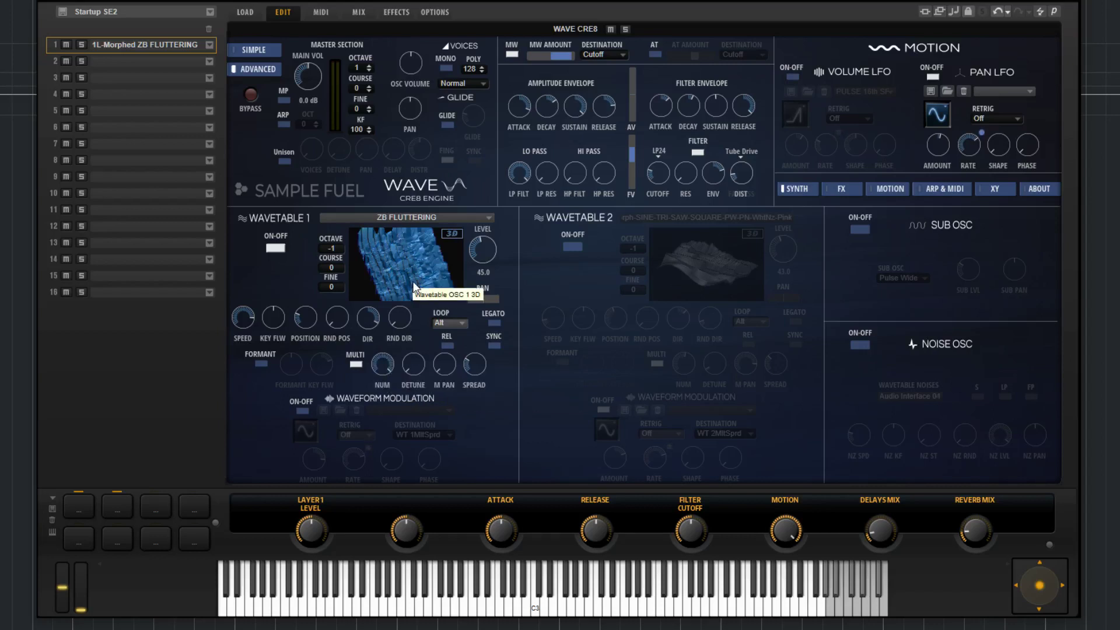
pyautogui.moveTo(414, 284); pyautogui.dragTo(393, 293)
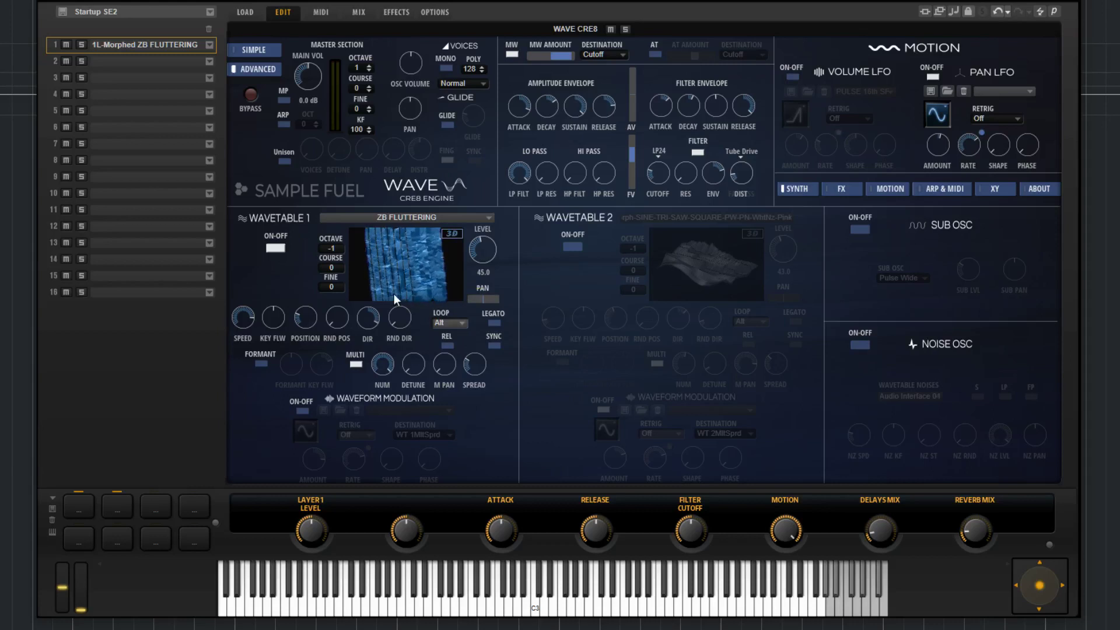
pyautogui.doubleClick(385, 385)
pyautogui.press('Return')
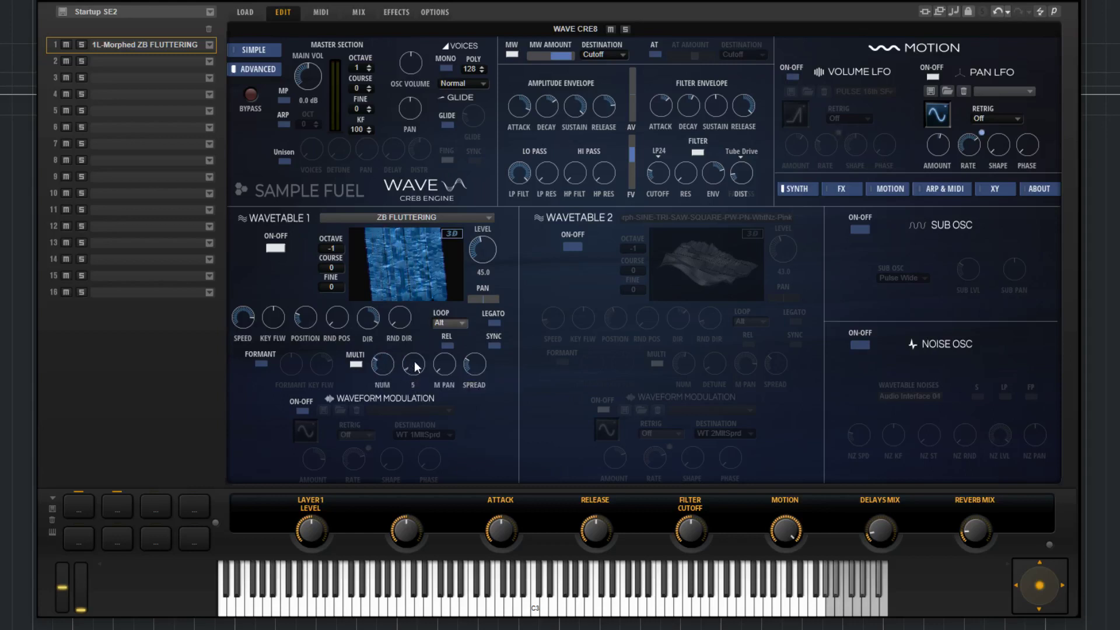
pyautogui.moveTo(417, 361)
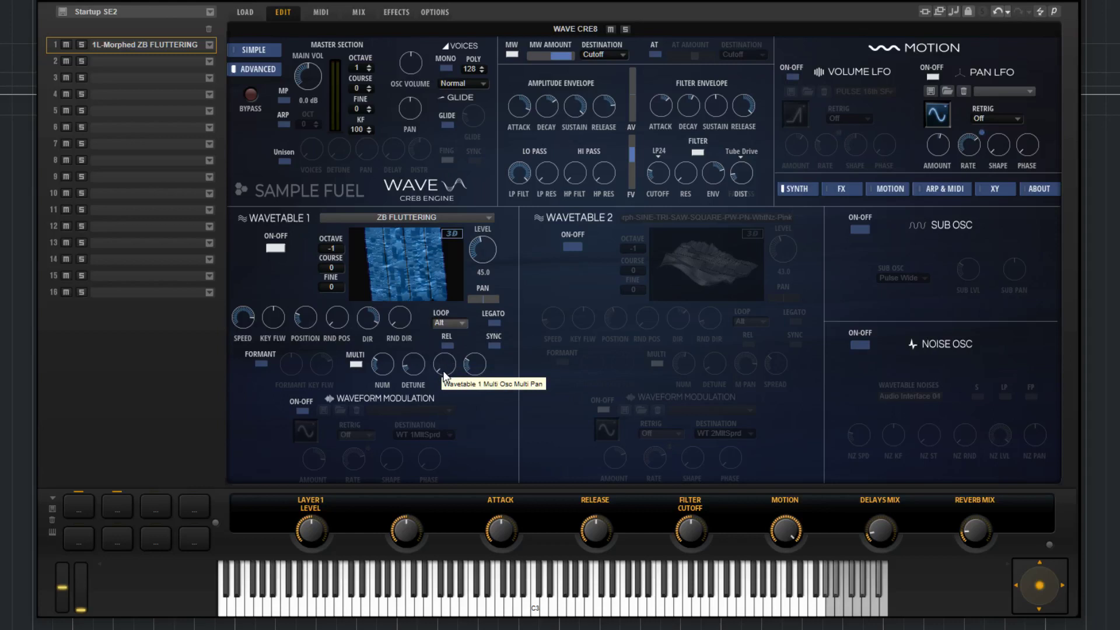
# - Set the stacked voices' multi pan to about 74 and spread to 23, then turn MULTI off
pyautogui.moveTo(445, 376); pyautogui.dragTo(471, 192)
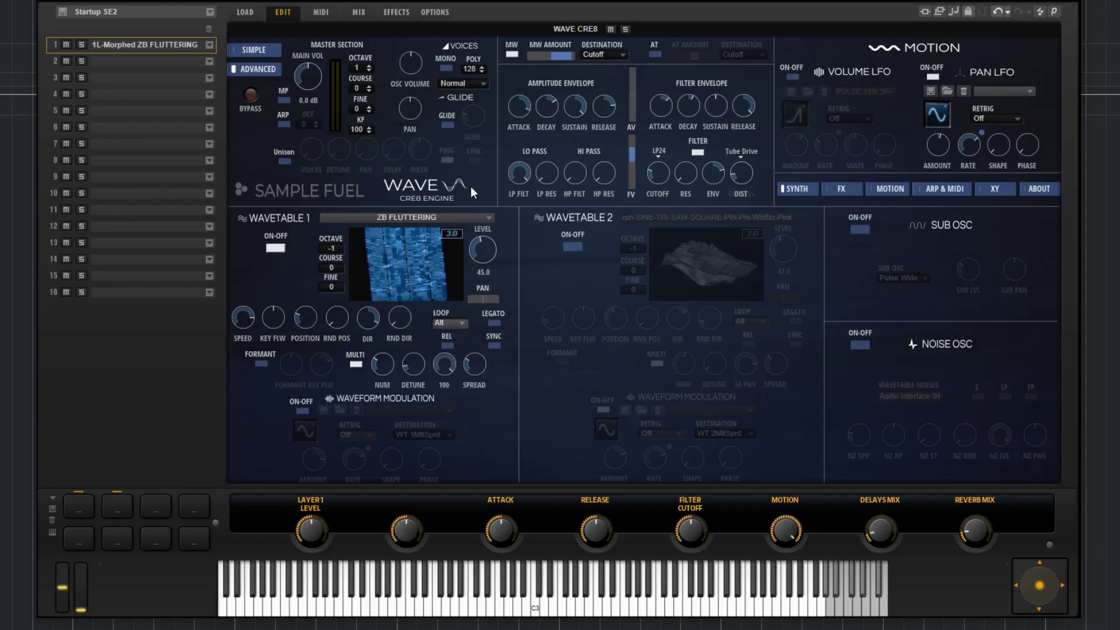
pyautogui.moveTo(472, 192); pyautogui.dragTo(431, 298)
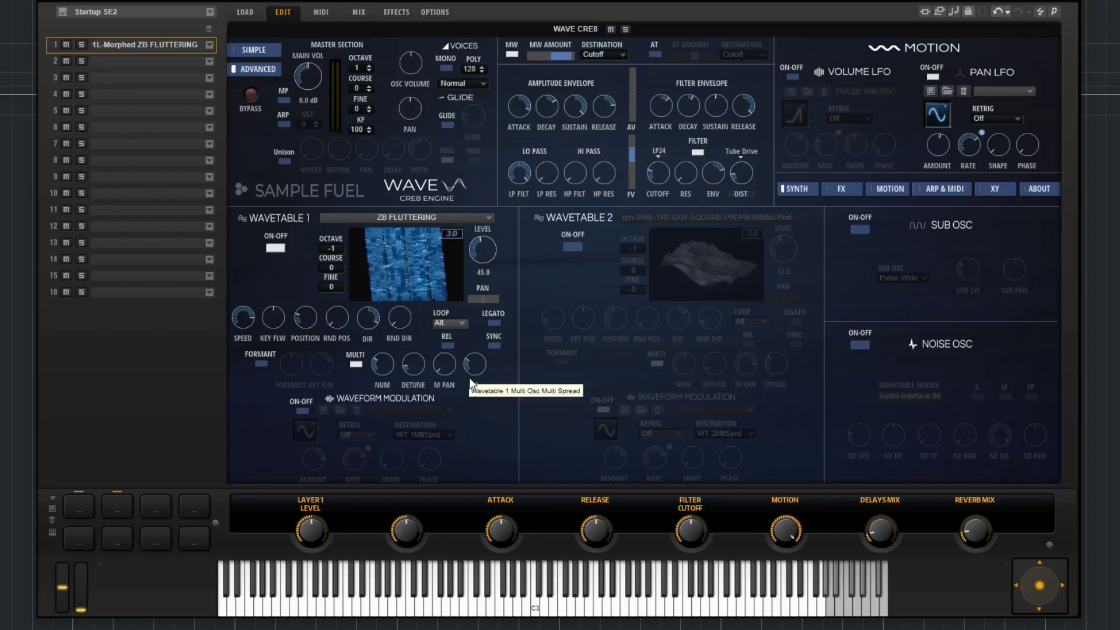
pyautogui.moveTo(476, 365); pyautogui.dragTo(474, 401)
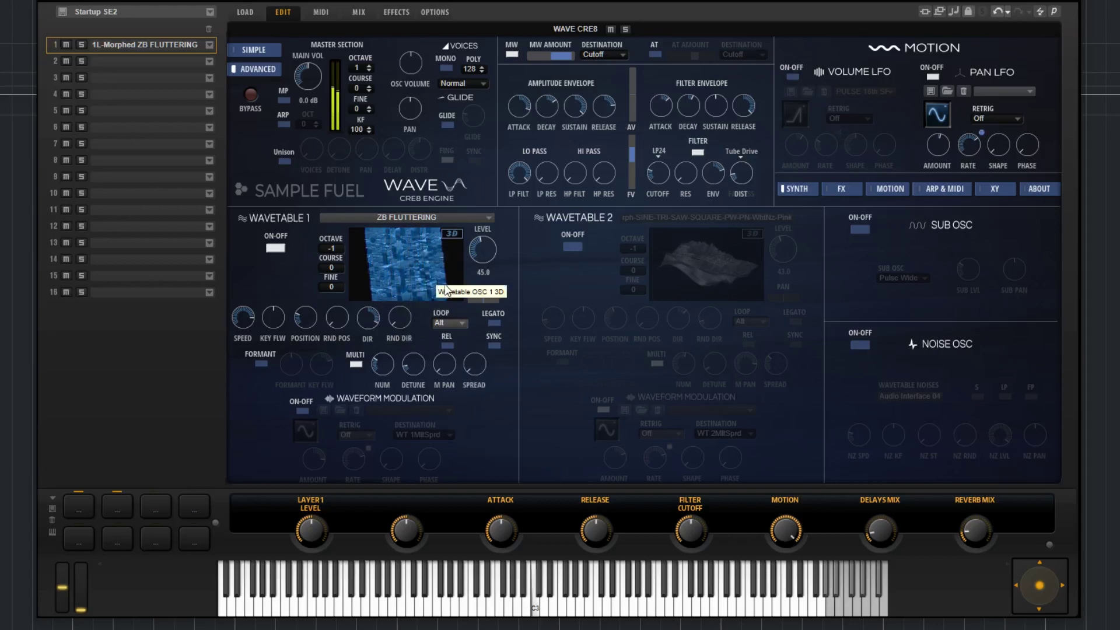
pyautogui.moveTo(468, 366); pyautogui.dragTo(469, 336)
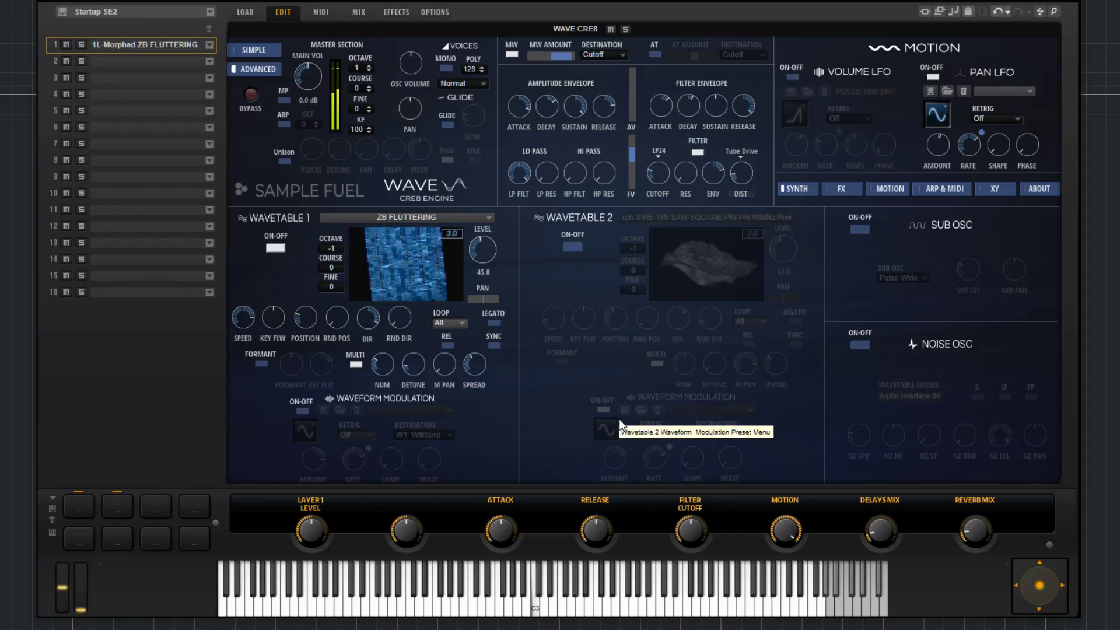
pyautogui.click(358, 364)
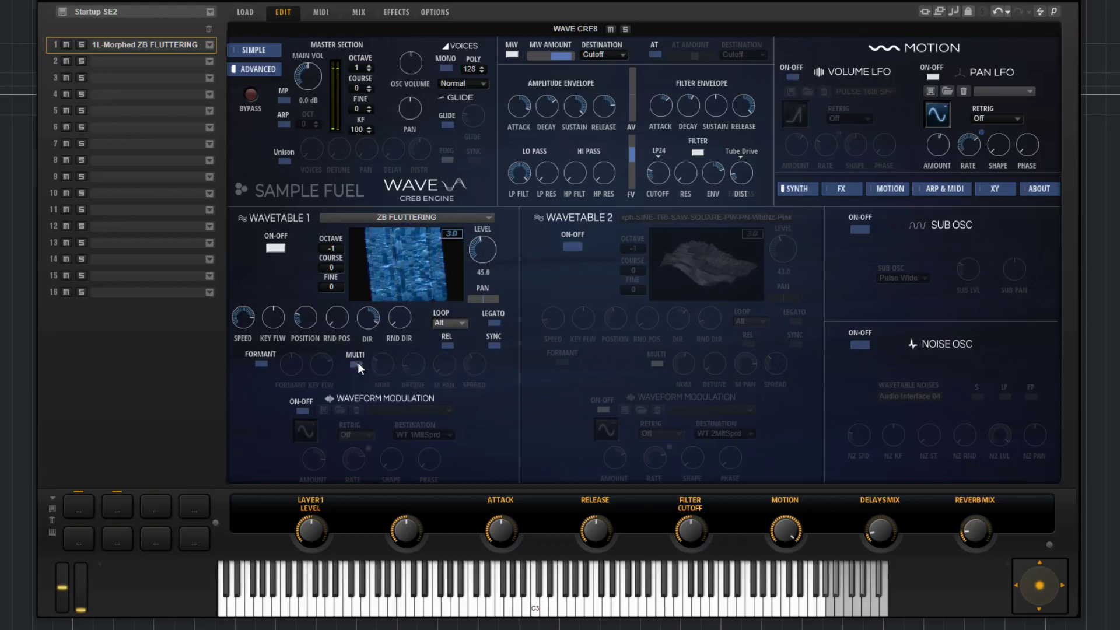
# - Enable formant on Wavetable 1, sweep it from -70% to 100%, leave it at 38%, then disable it
pyautogui.click(260, 363)
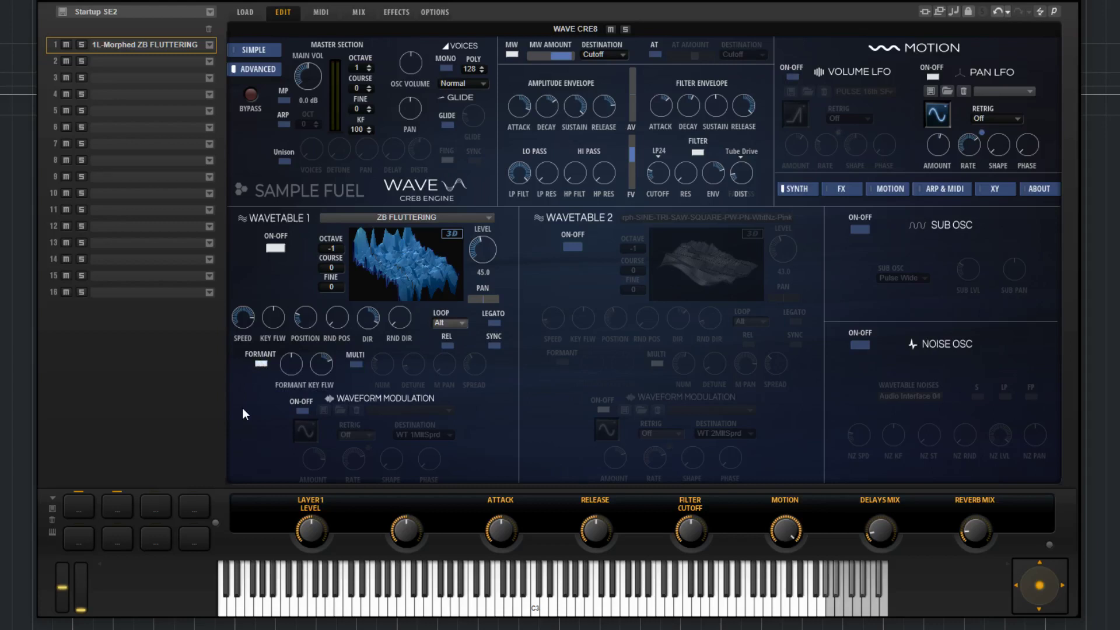
pyautogui.moveTo(285, 364); pyautogui.dragTo(288, 419)
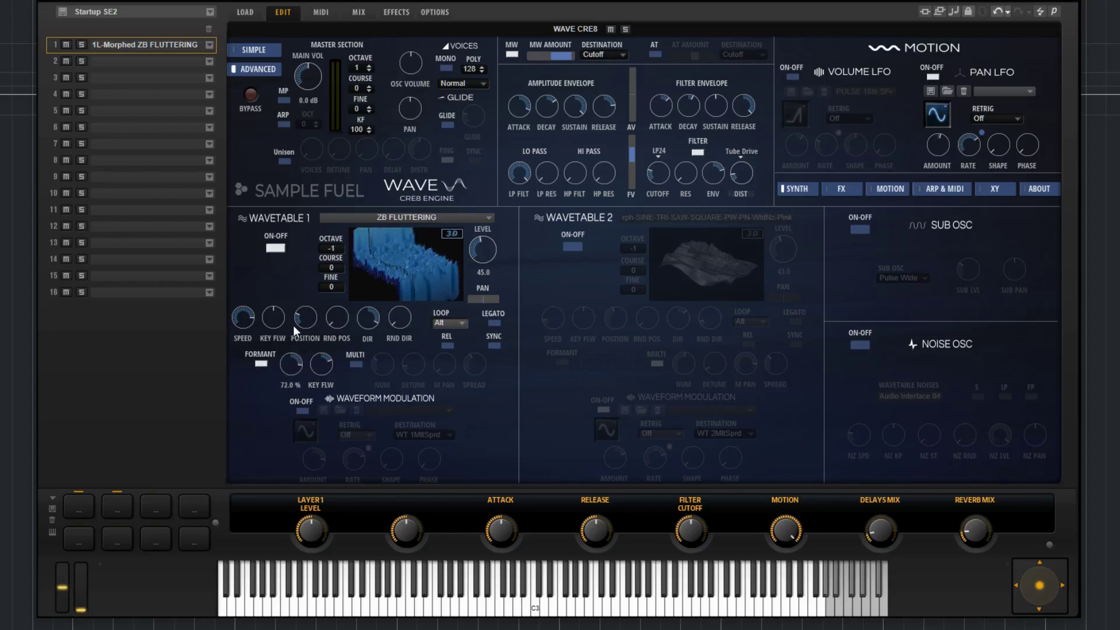
pyautogui.moveTo(281, 361); pyautogui.dragTo(295, 388)
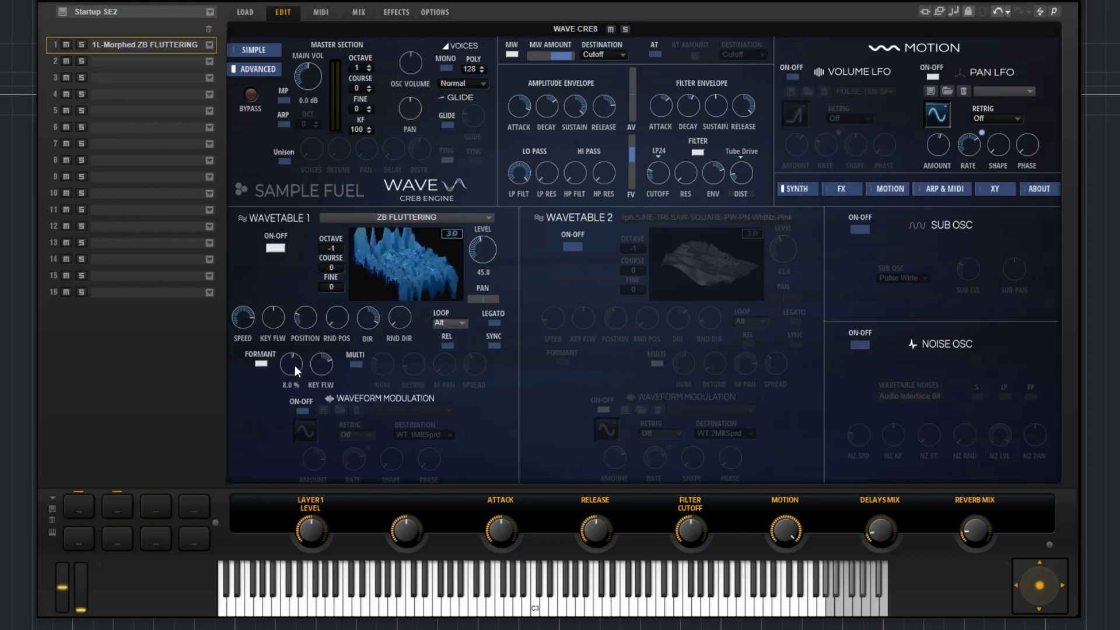
pyautogui.moveTo(295, 365); pyautogui.dragTo(297, 357)
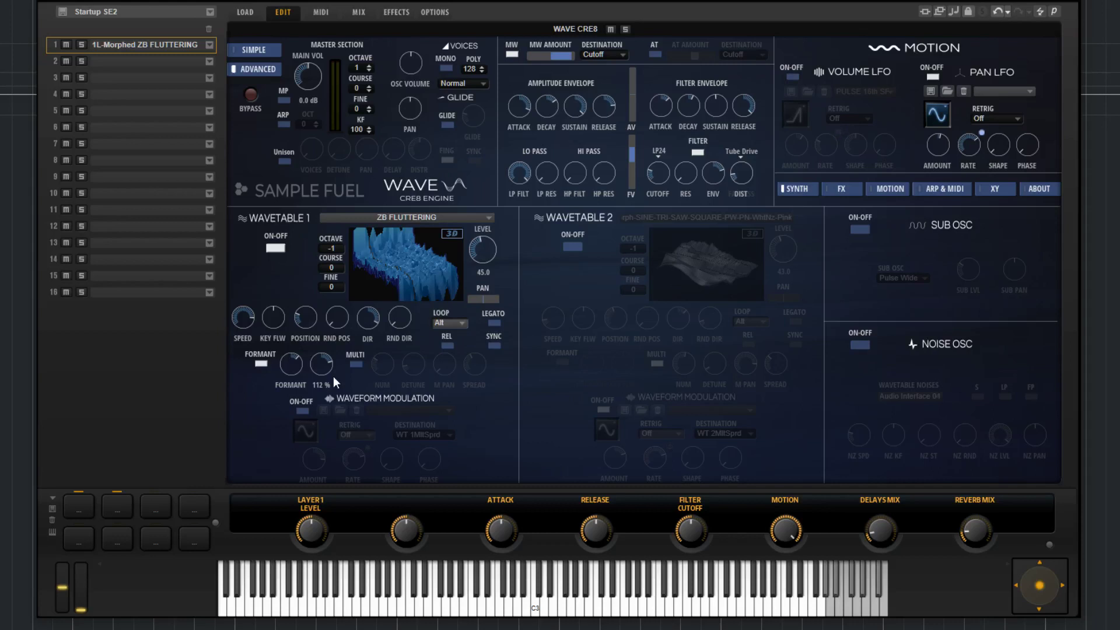
pyautogui.click(261, 363)
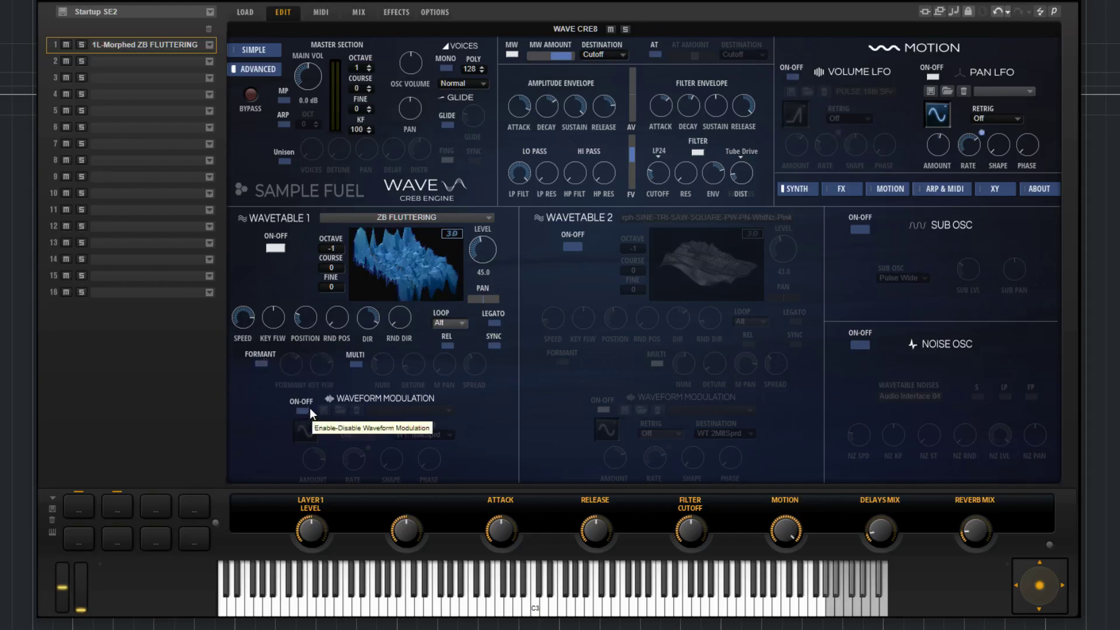
# - Enable Wavetable 1 waveform modulation and review its preset, shape, retrigger and destination lists, keeping WT 1 Multi Spread
pyautogui.click(302, 411)
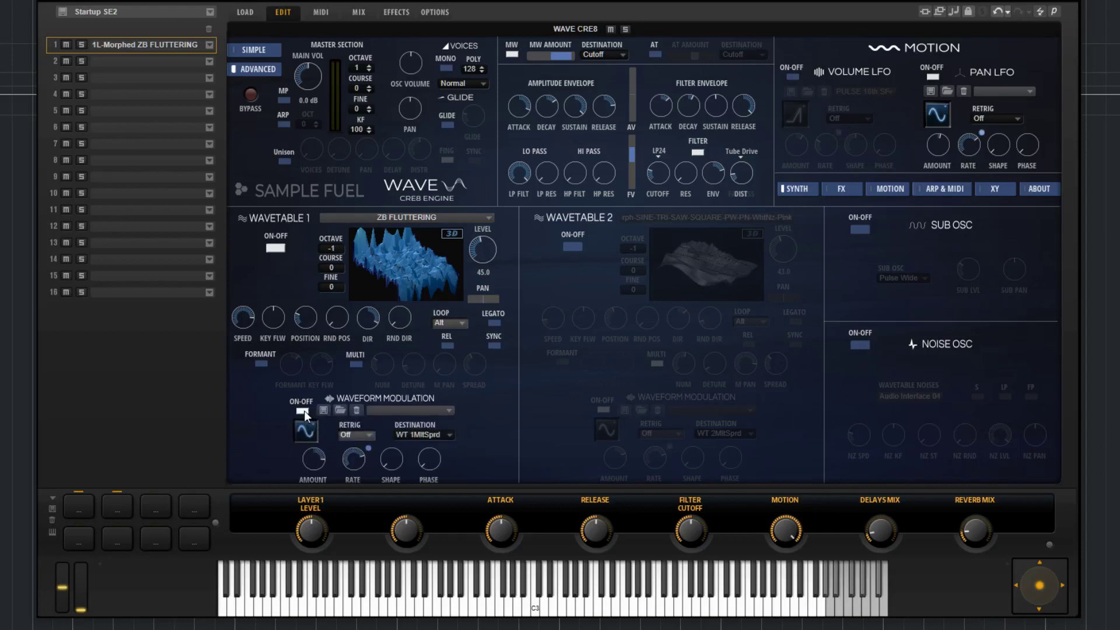
pyautogui.click(437, 411)
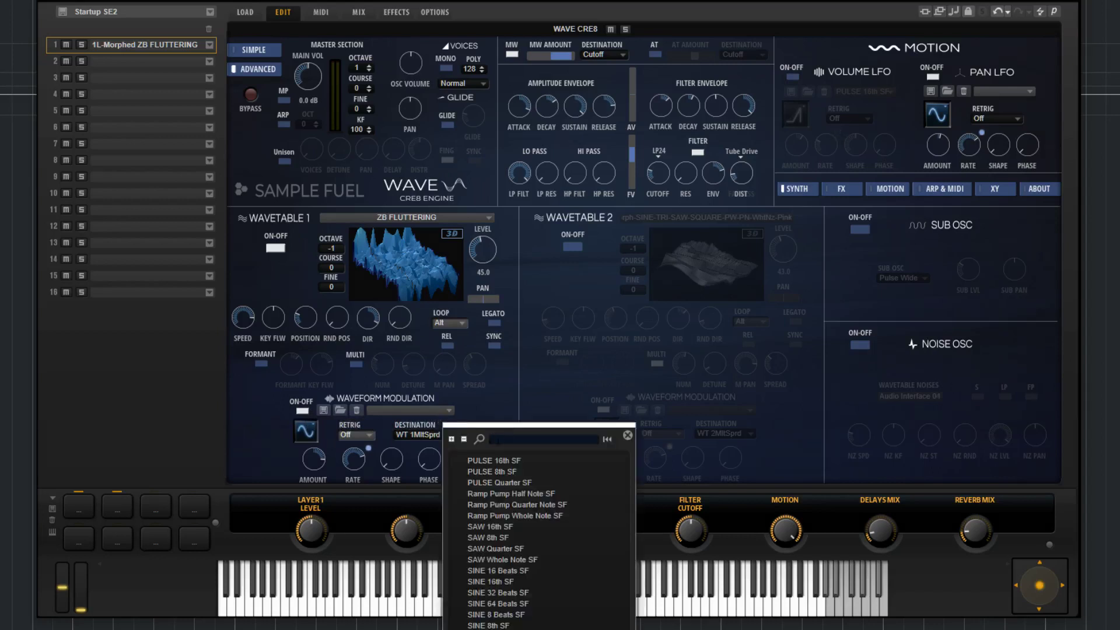
pyautogui.click(485, 398)
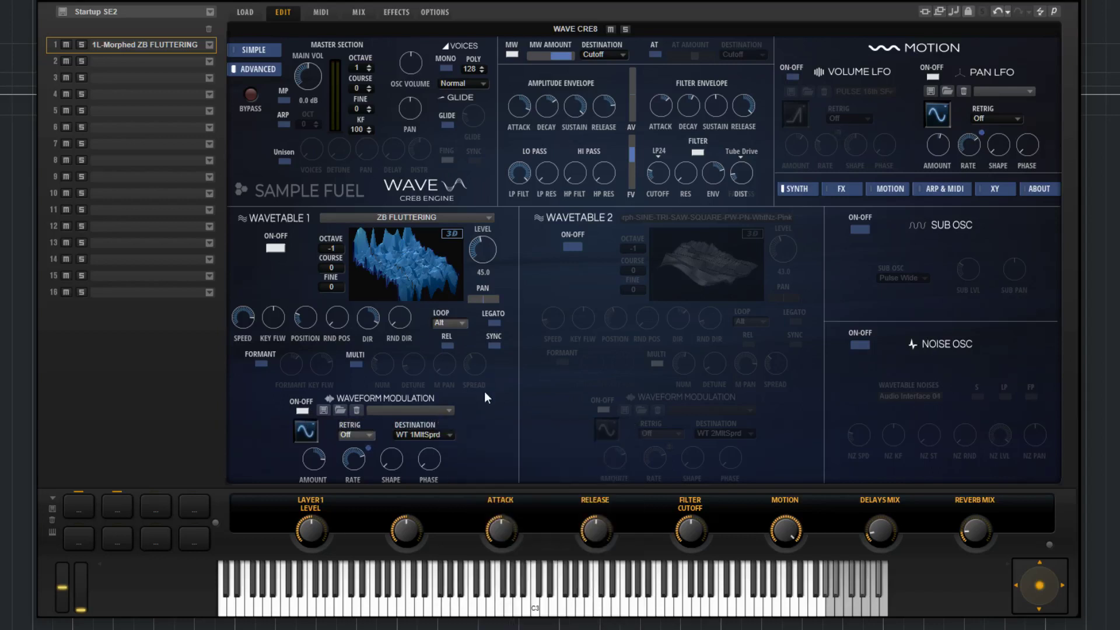
pyautogui.click(310, 435)
pyautogui.click(256, 433)
pyautogui.click(368, 435)
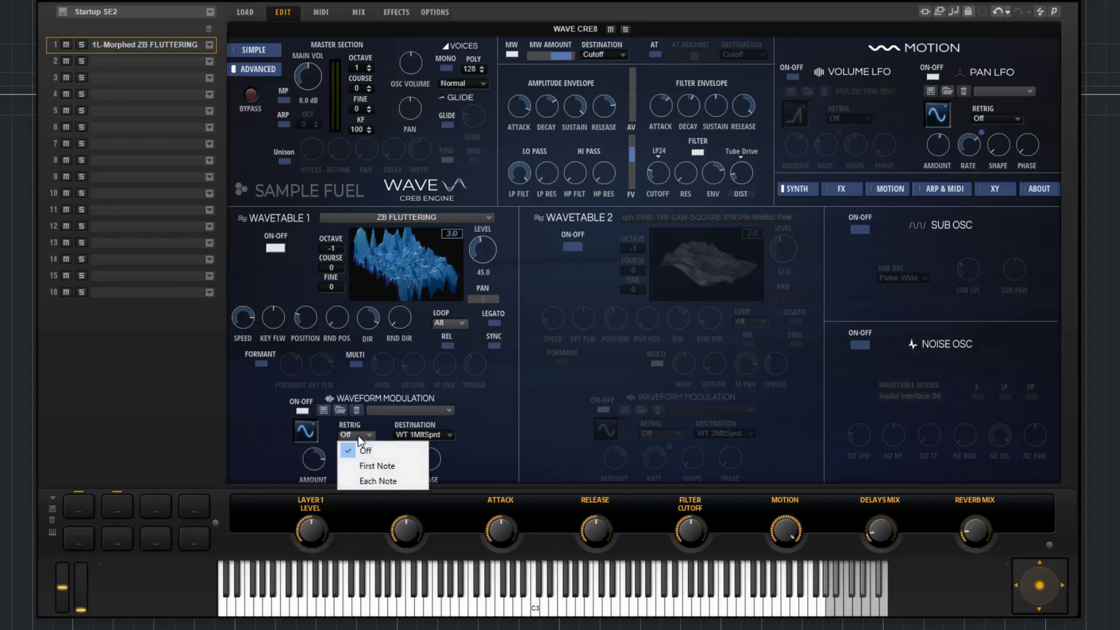
pyautogui.click(485, 456)
pyautogui.click(433, 435)
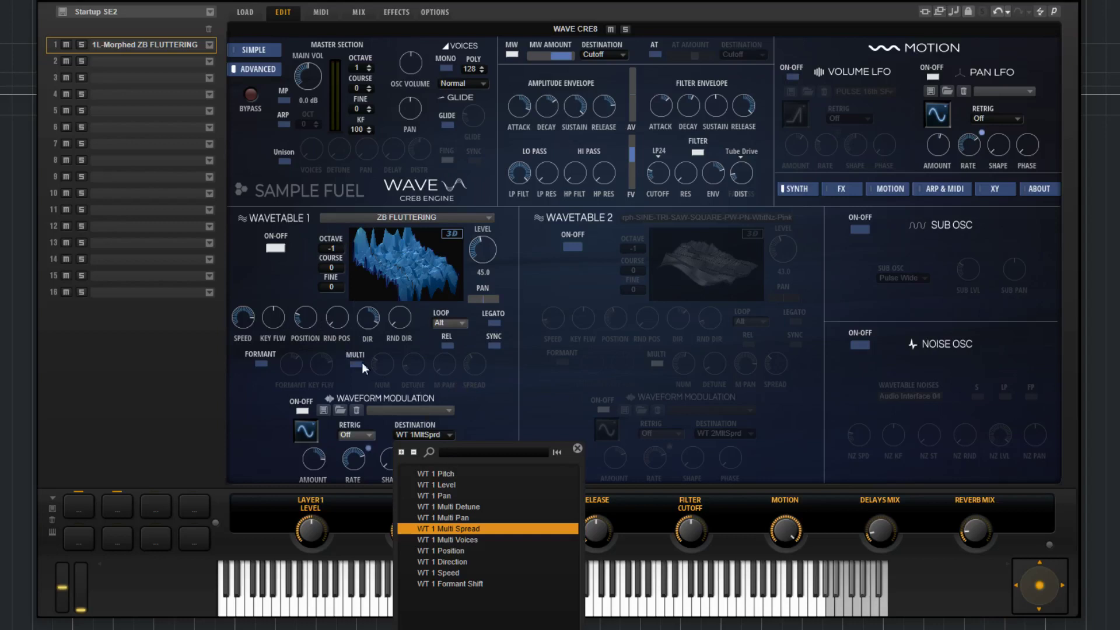
pyautogui.click(428, 362)
# - Switch Wavetable 2 on, view its modulation destinations unchanged, then switch it back off
pyautogui.click(577, 243)
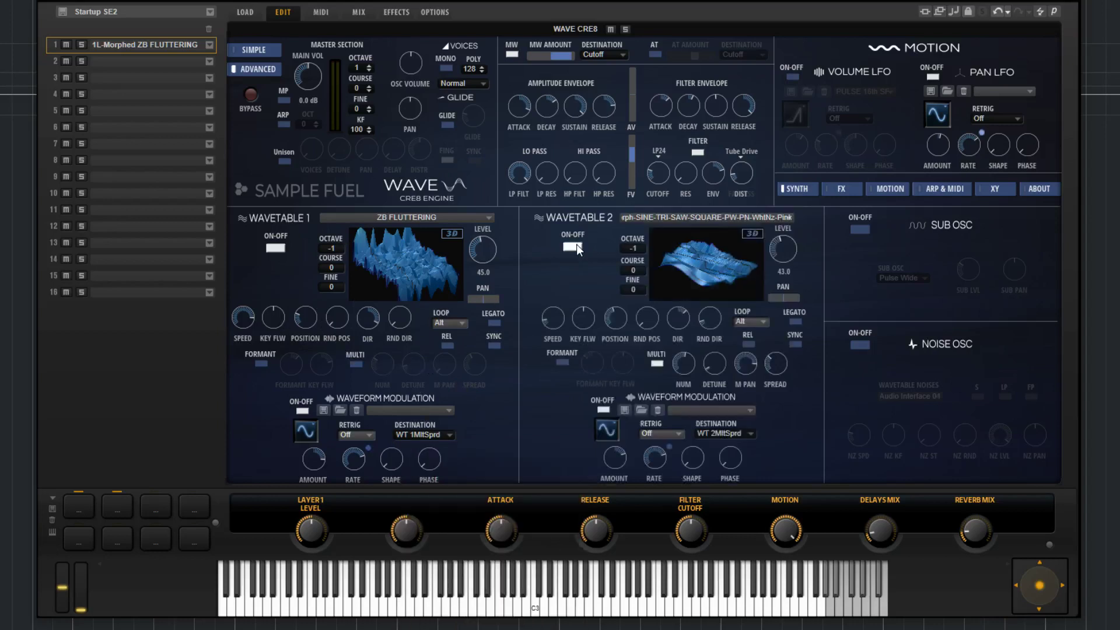
pyautogui.click(722, 436)
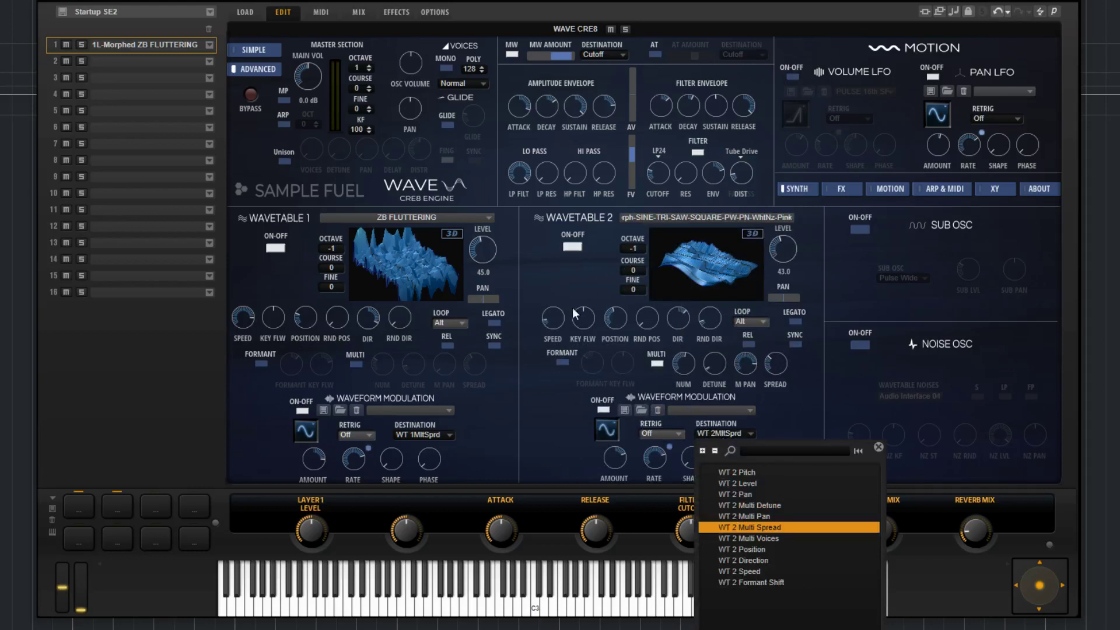
pyautogui.click(607, 378)
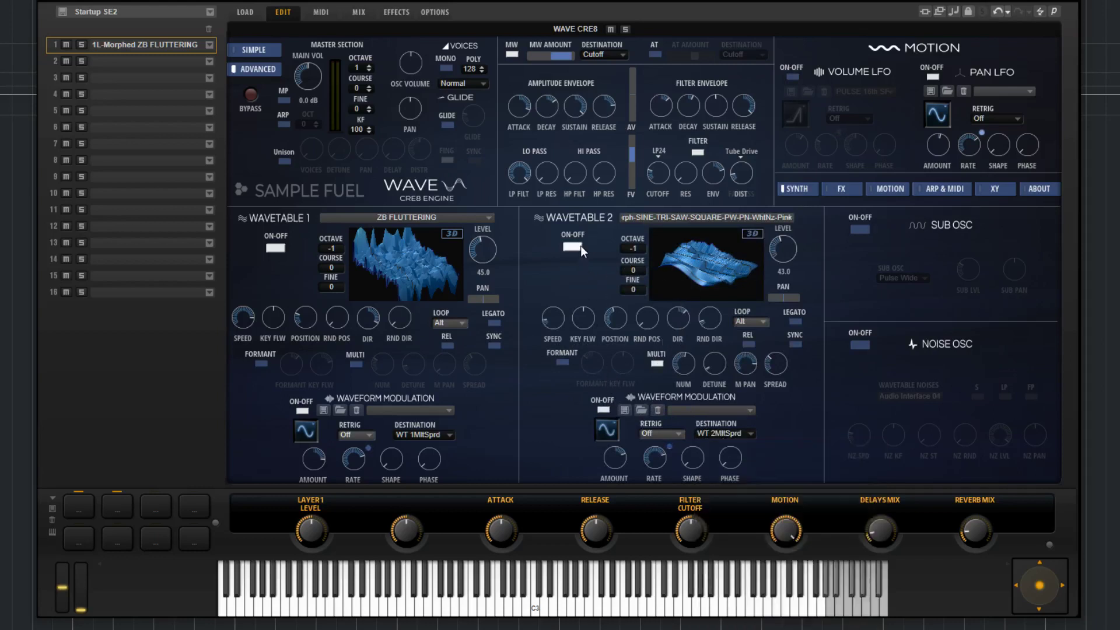
pyautogui.click(580, 246)
# - Confirm Wavetable 1's modulation destination stays WT 1 Multi Spread, then switch on the sub oscillator
pyautogui.moveTo(315, 465)
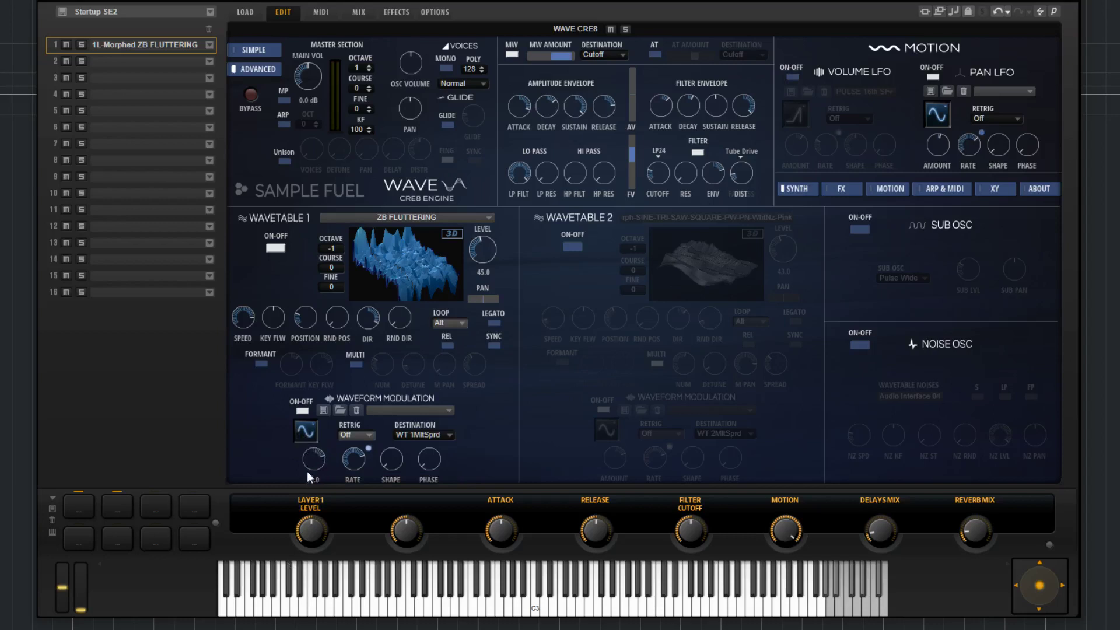
pyautogui.click(419, 434)
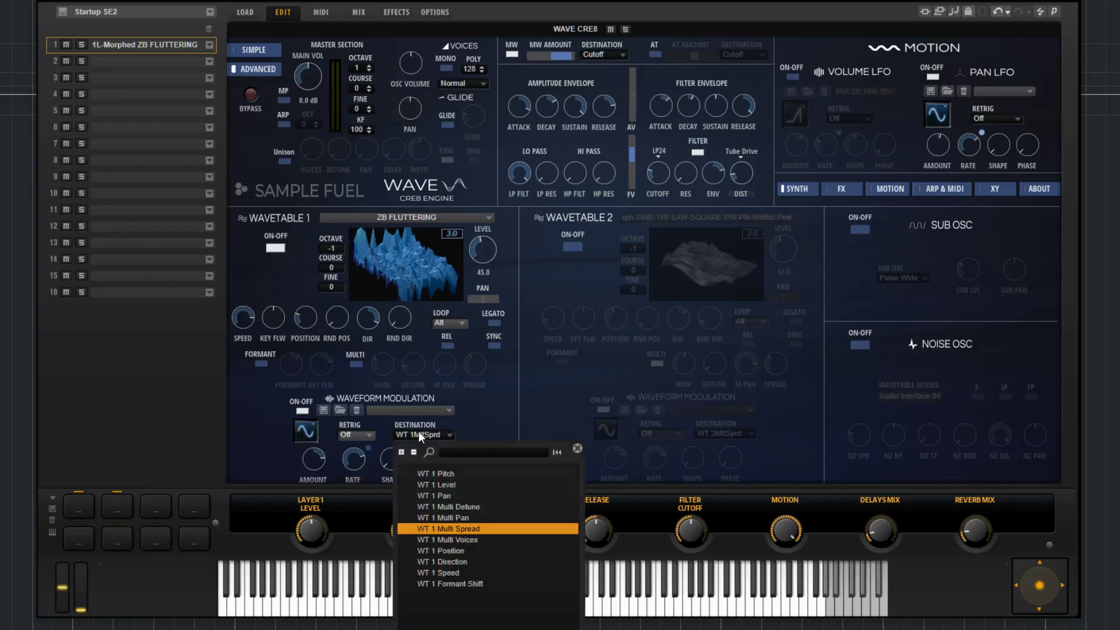
pyautogui.click(480, 400)
pyautogui.moveTo(393, 464)
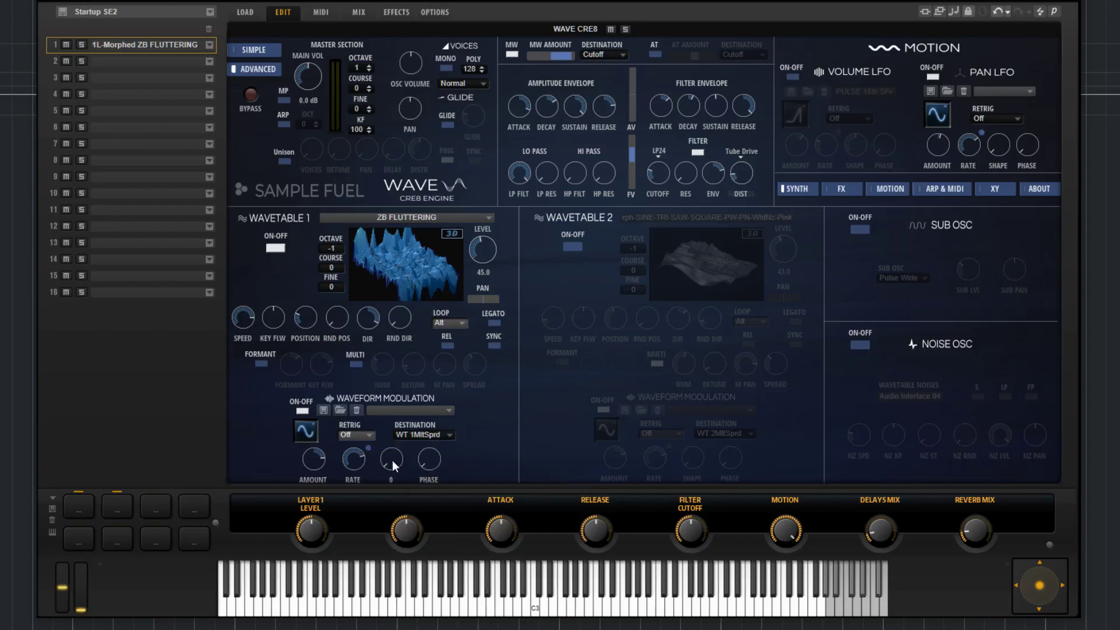
pyautogui.click(861, 230)
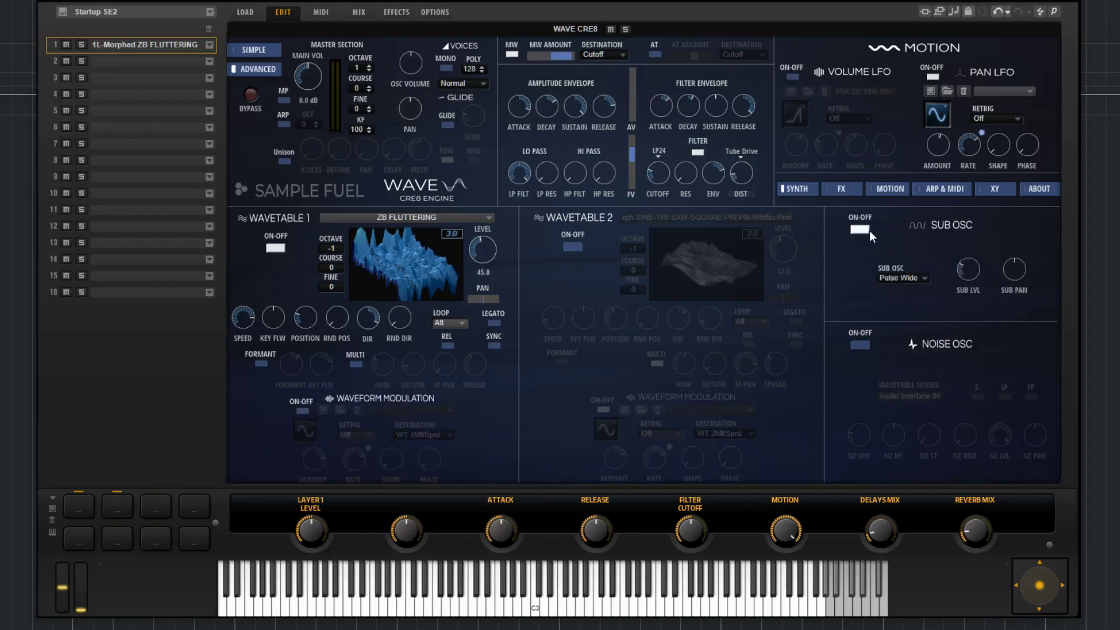
# - Keep the sub oscillator waveform on Pulse Wide and pan it to R32
pyautogui.click(902, 279)
pyautogui.click(910, 273)
pyautogui.moveTo(971, 278)
pyautogui.moveTo(1024, 275)
pyautogui.moveTo(992, 366); pyautogui.dragTo(1036, 267)
# - Turn the sub oscillator off and the noise oscillator on, keeping the Audio Interface 01 noise
pyautogui.click(859, 229)
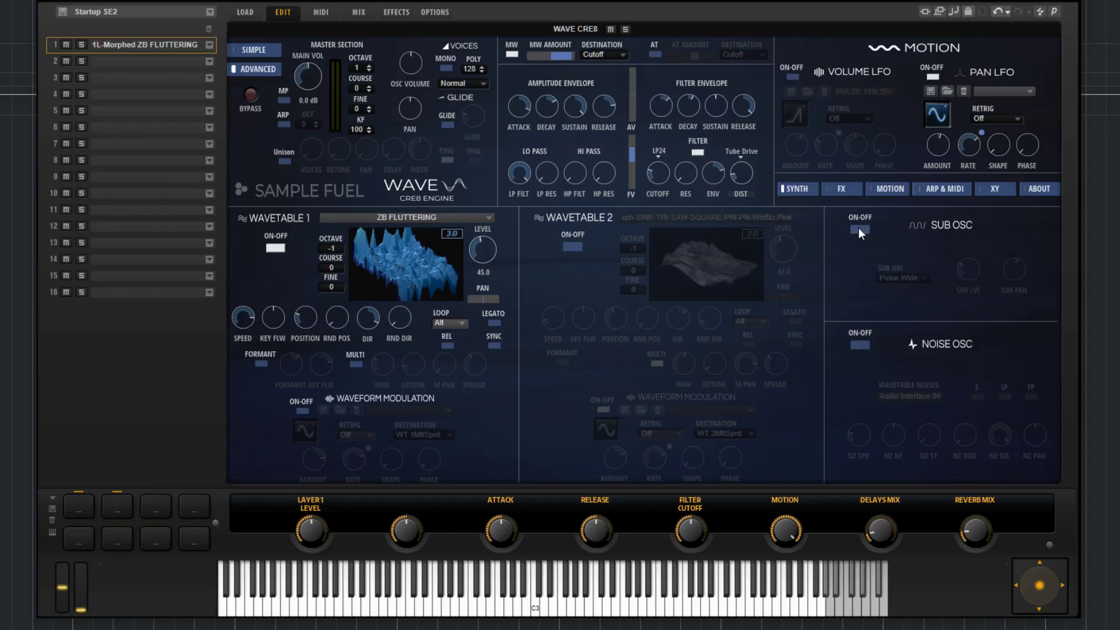
pyautogui.click(860, 344)
pyautogui.click(927, 396)
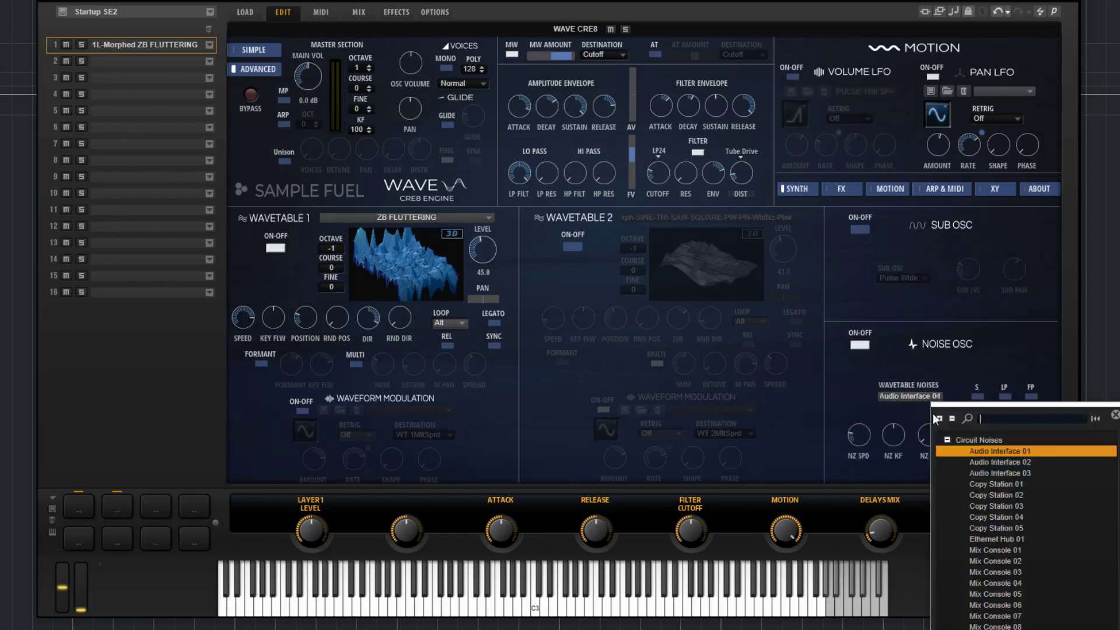
pyautogui.click(976, 388)
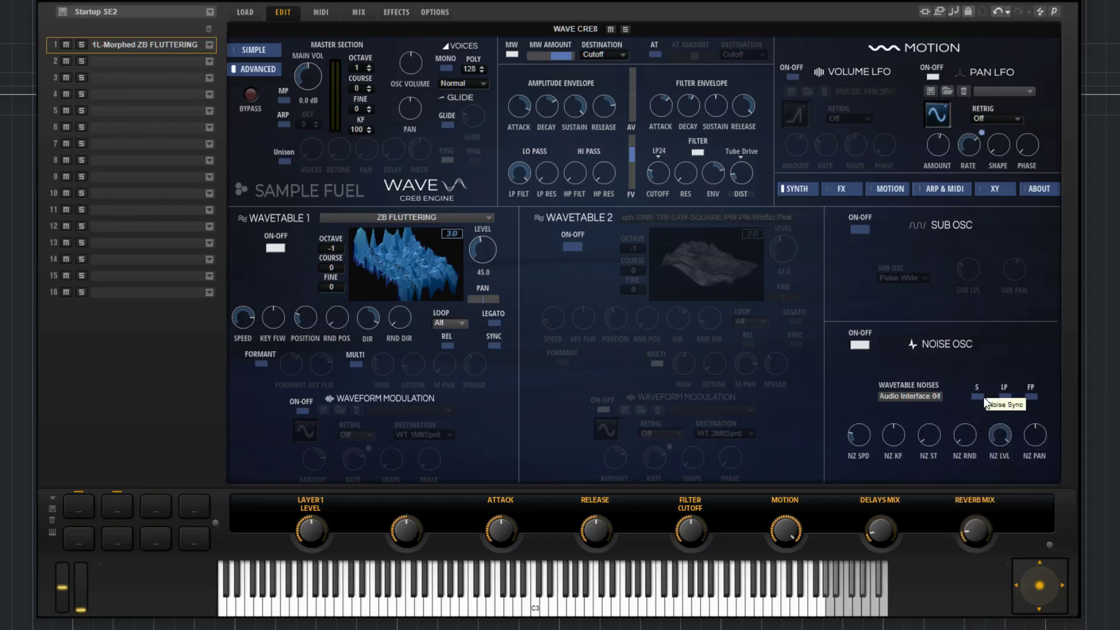
# - Try noise sync on and off, mute Wavetable 1, turn off noise loop, and enable pitch follow
pyautogui.click(983, 397)
pyautogui.click(982, 397)
pyautogui.click(274, 249)
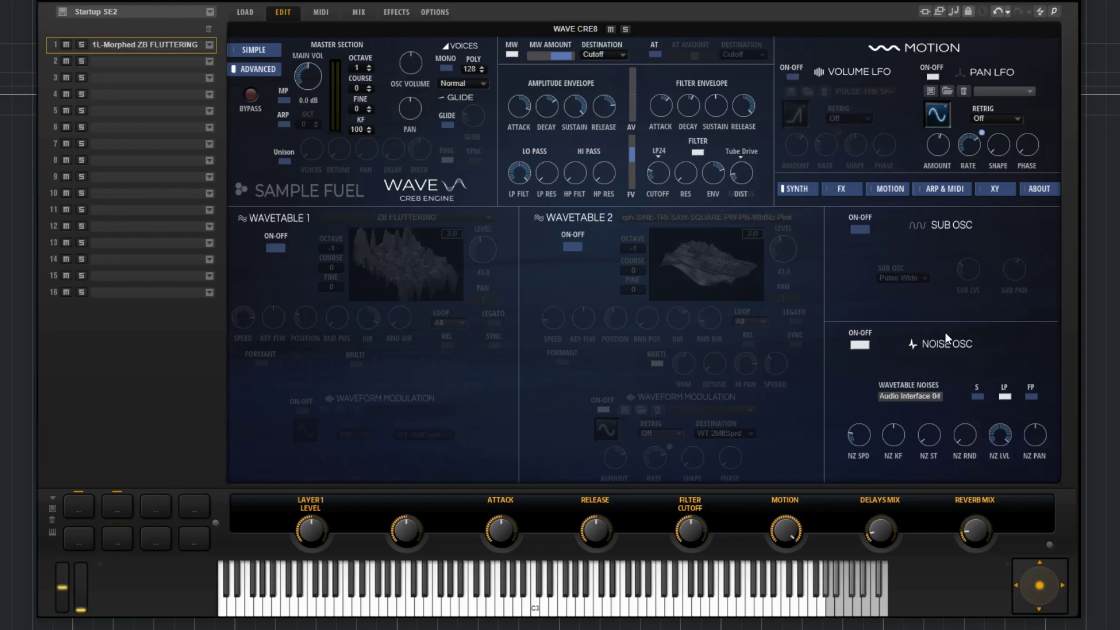
pyautogui.click(1002, 398)
pyautogui.click(1030, 397)
# - Raise noise speed to 65.5 % then lower it to about 39, enter a key follow value, and compare against Wavetable 1
pyautogui.moveTo(855, 436); pyautogui.dragTo(851, 400)
pyautogui.moveTo(862, 432); pyautogui.dragTo(866, 461)
pyautogui.doubleClick(887, 456)
pyautogui.moveTo(929, 461)
pyautogui.click(276, 247)
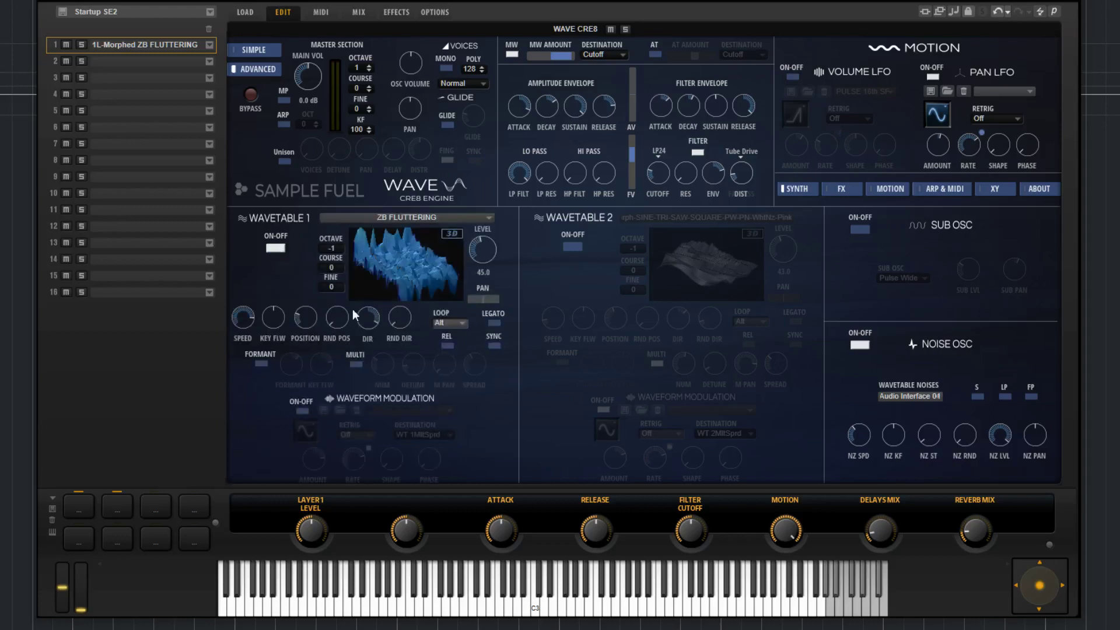
pyautogui.click(274, 249)
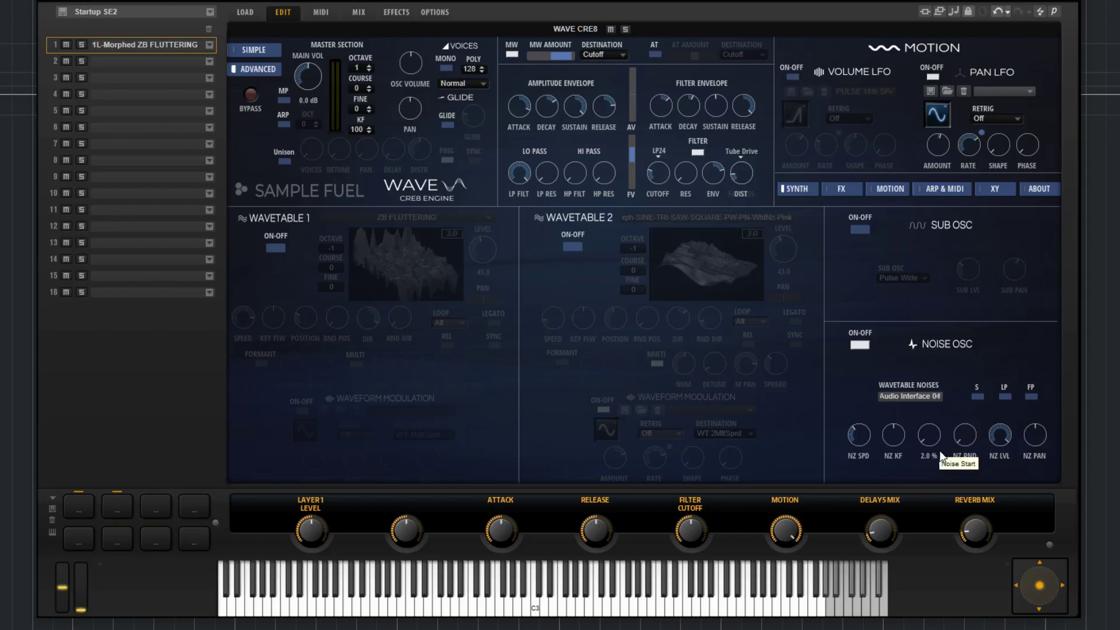
# - Sweep the noise start down to 0.0 %, compare against Wavetable 1, then set it to 24.0 %
pyautogui.moveTo(940, 456); pyautogui.dragTo(933, 513)
pyautogui.moveTo(933, 432); pyautogui.dragTo(932, 557)
pyautogui.click(276, 247)
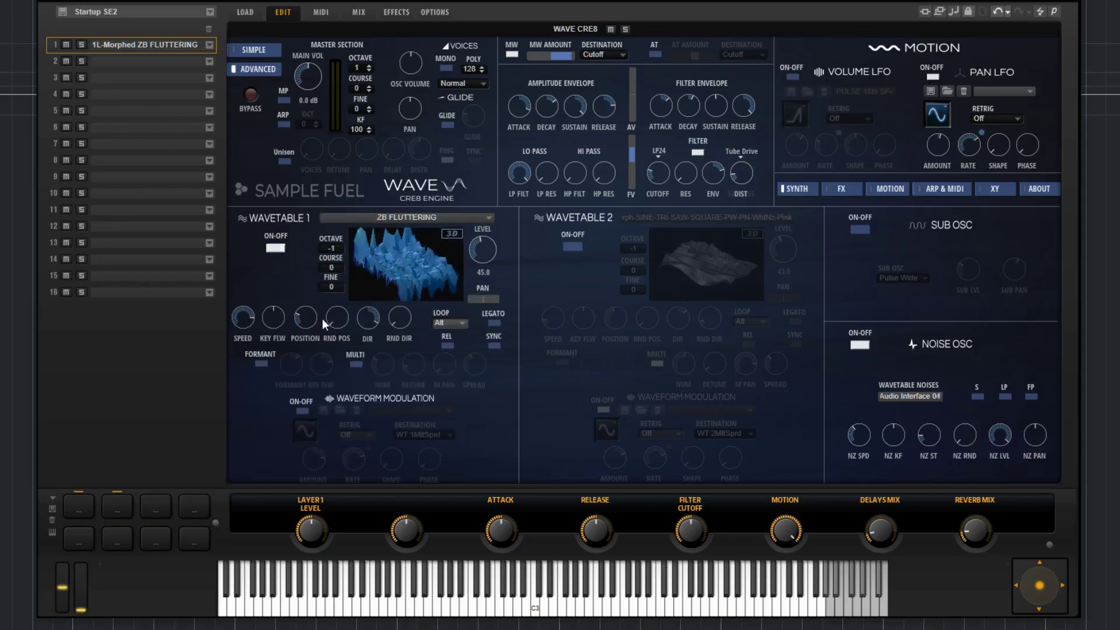
pyautogui.click(282, 249)
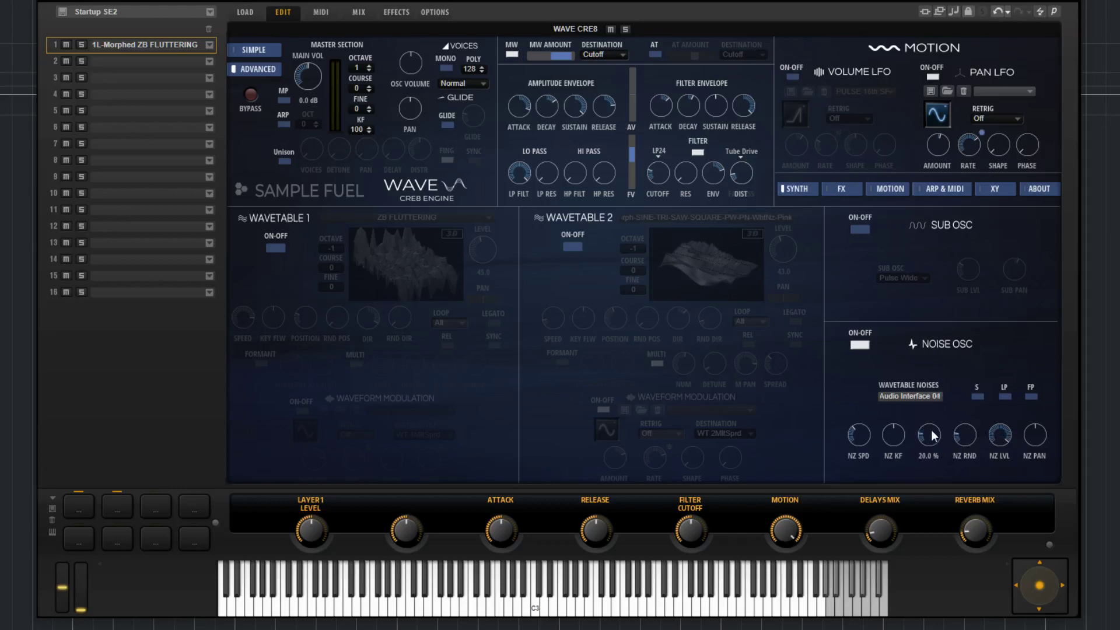
pyautogui.moveTo(932, 436); pyautogui.dragTo(995, 502)
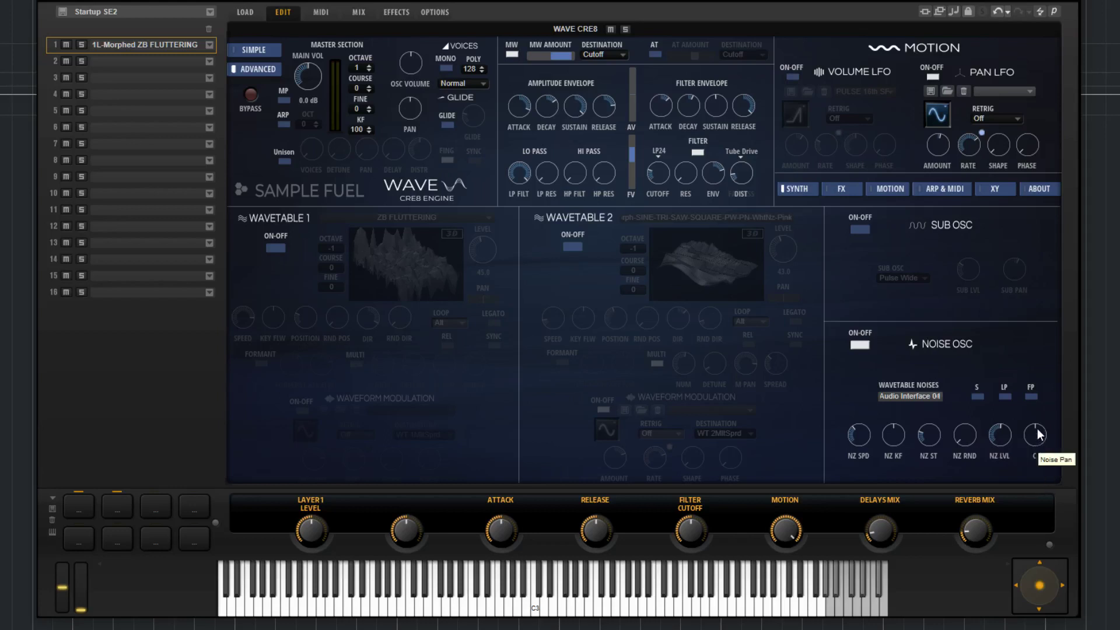
# - Pan the noise fully left, then to R 8, and switch the noise oscillator off
pyautogui.moveTo(1037, 433); pyautogui.dragTo(999, 541)
pyautogui.moveTo(1026, 420)
pyautogui.mouseDown()
pyautogui.moveTo(1039, 398)
pyautogui.moveTo(1037, 439)
pyautogui.mouseUp()
pyautogui.click(865, 344)
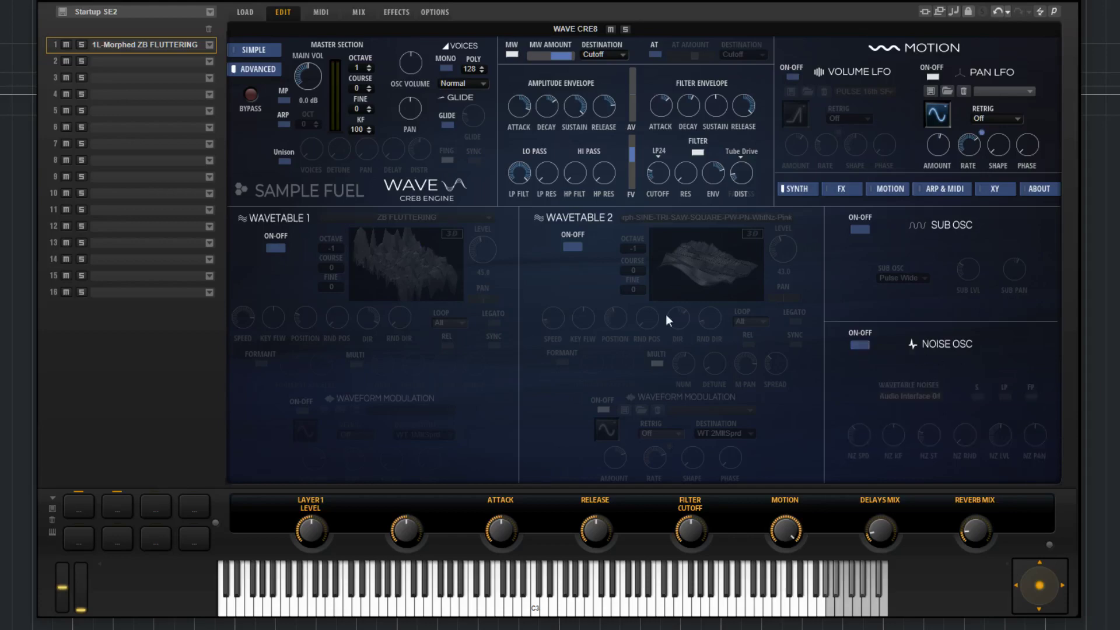